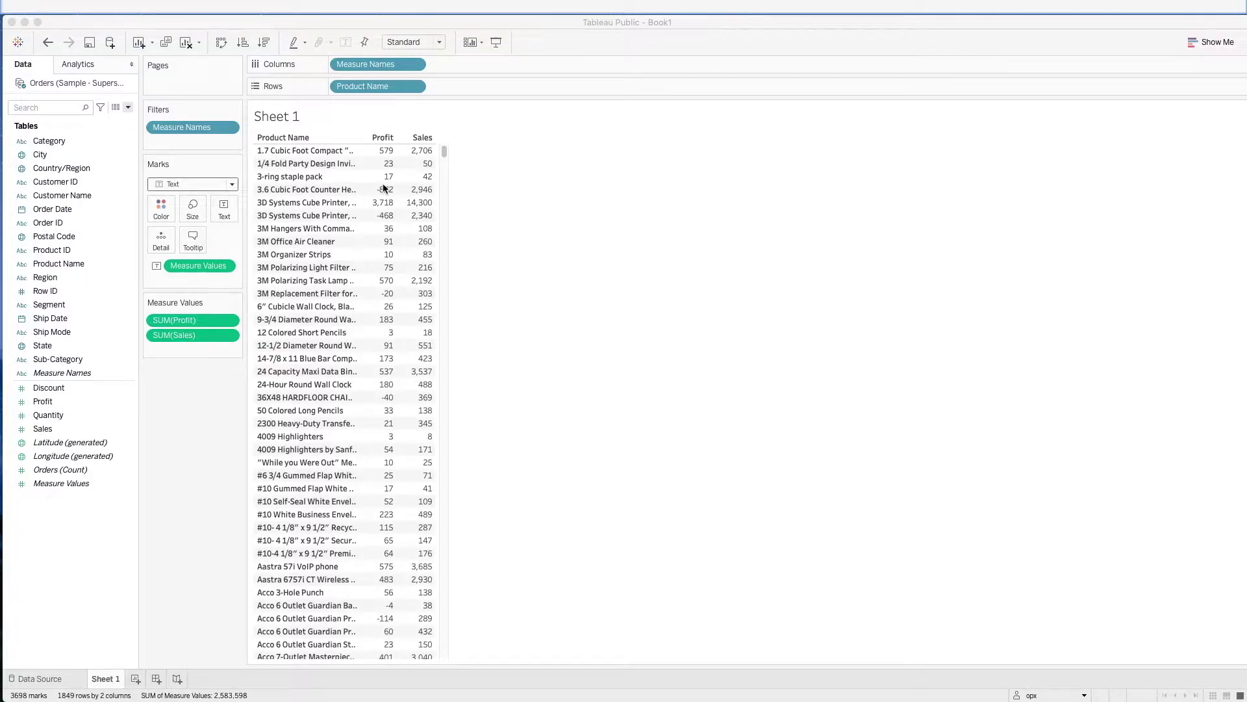
Create a calculated field named Expense with the formula [Sales]-[Profit] and save it.
{"action": "left_click", "coordinate": [124, 107]}
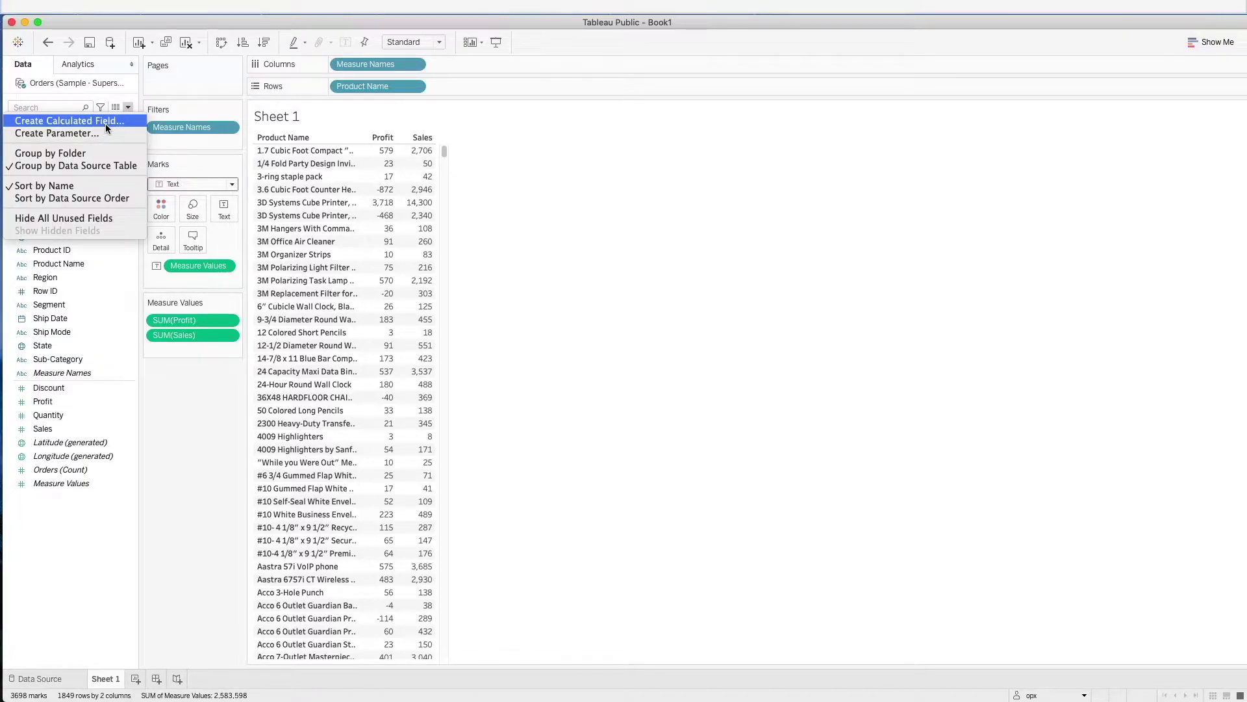
{"action": "left_click", "coordinate": [105, 121]}
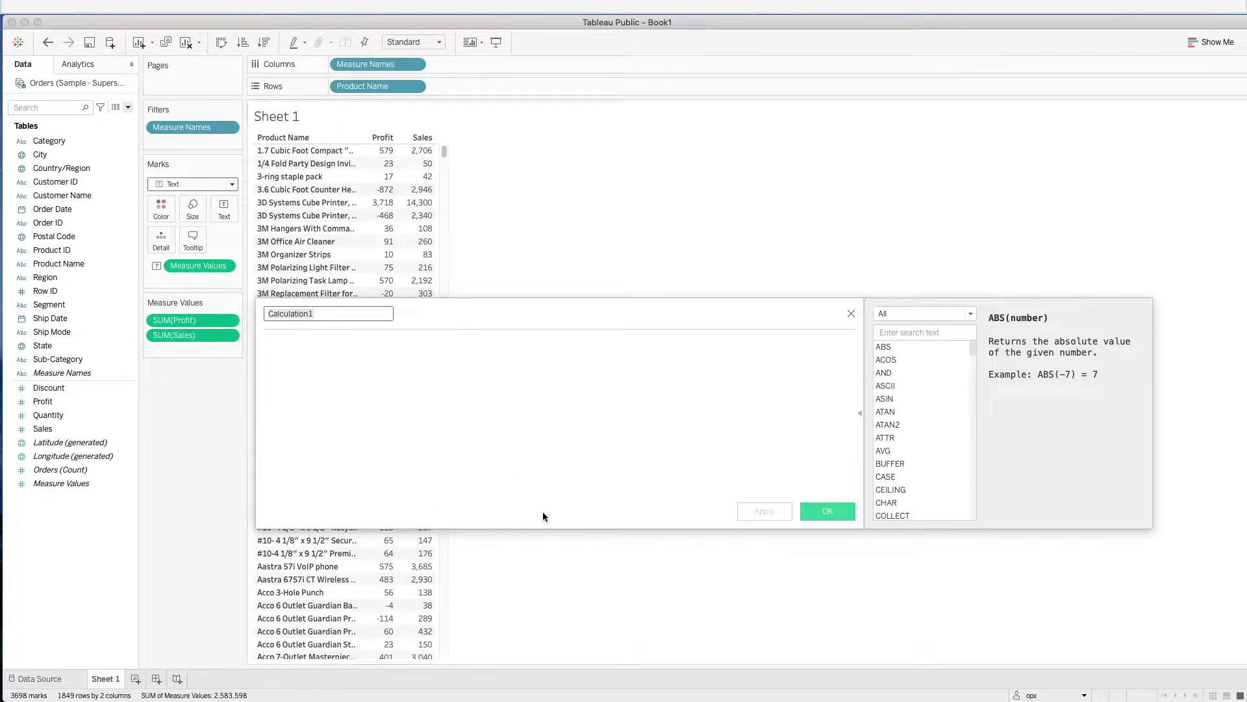
{"action": "left_click", "coordinate": [345, 311]}
{"action": "double_click", "coordinate": [345, 311]}
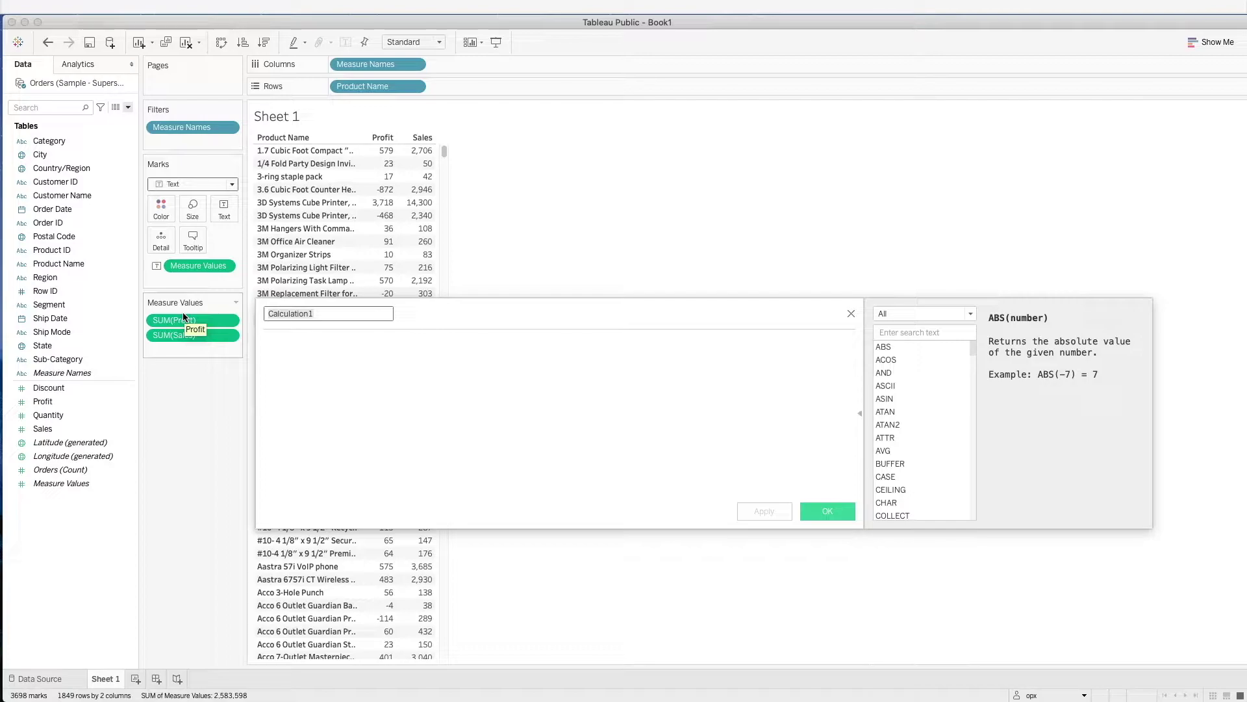
{"action": "type", "text": "Expens"}
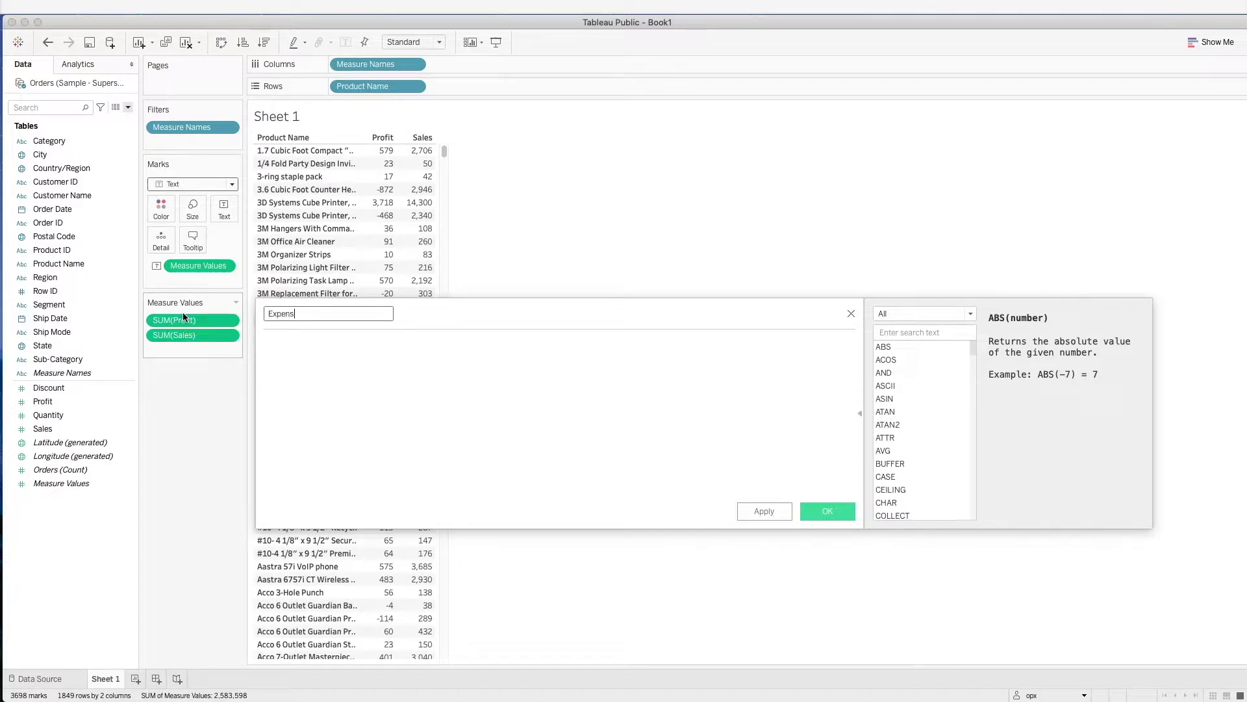
{"action": "type", "text": "e"}
{"action": "key", "text": "Tab"}
{"action": "type", "text": "sale"}
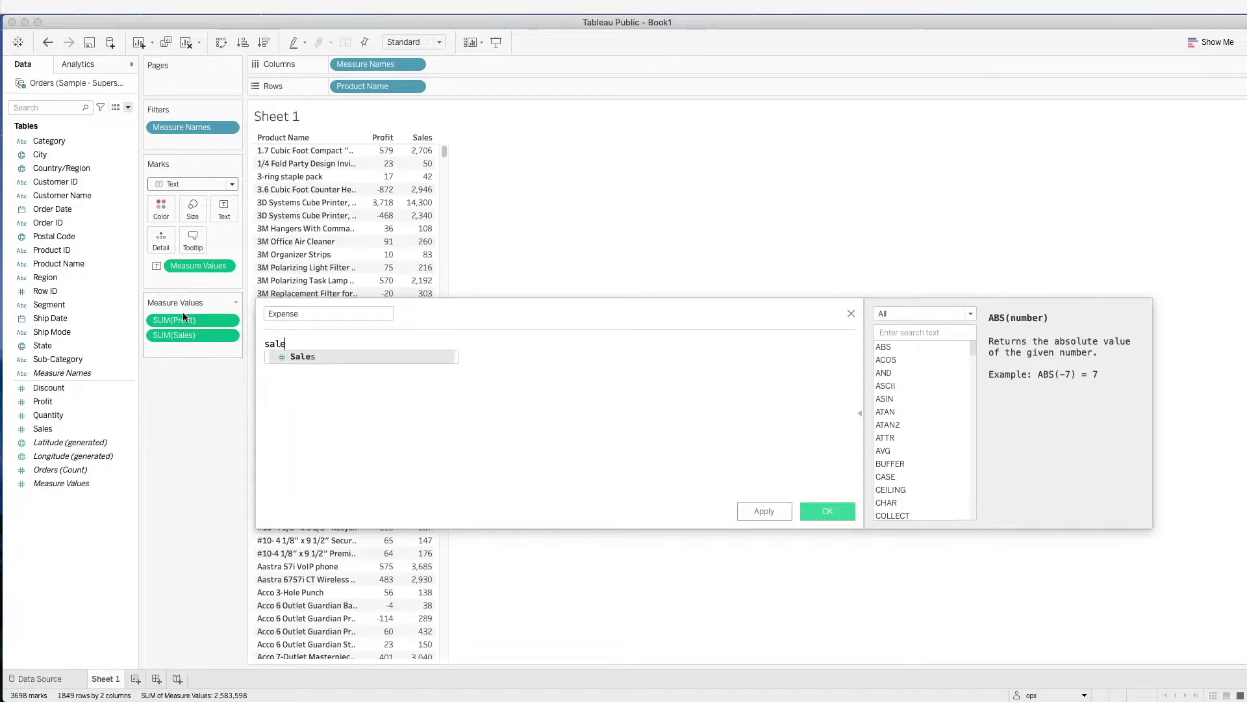
{"action": "key", "text": "Return"}
{"action": "type", "text": "-"}
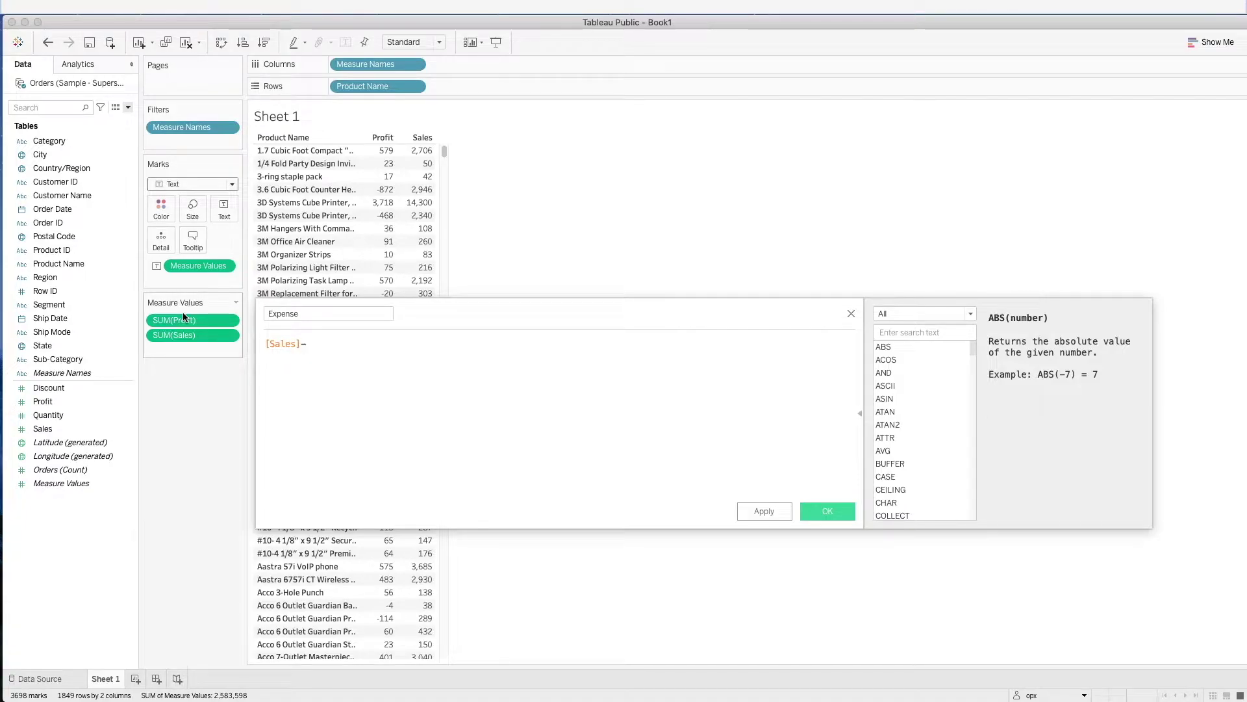
{"action": "type", "text": "pro"}
{"action": "key", "text": "Down"}
{"action": "key", "text": "Down"}
{"action": "key", "text": "Return"}
{"action": "left_click", "coordinate": [829, 512]}
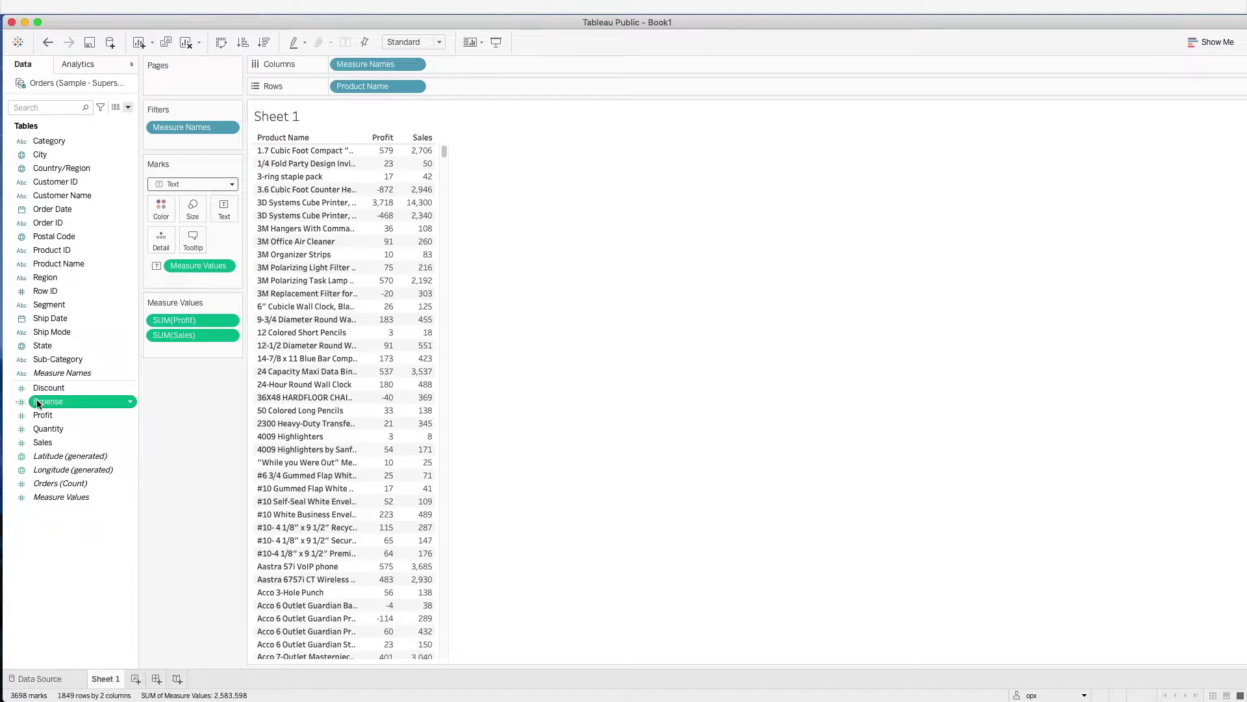
Place Expense on the Measure Values card between SUM(Sales) and SUM(Profit).
{"action": "left_click_drag", "start_coordinate": [37, 404], "coordinate": [197, 315]}
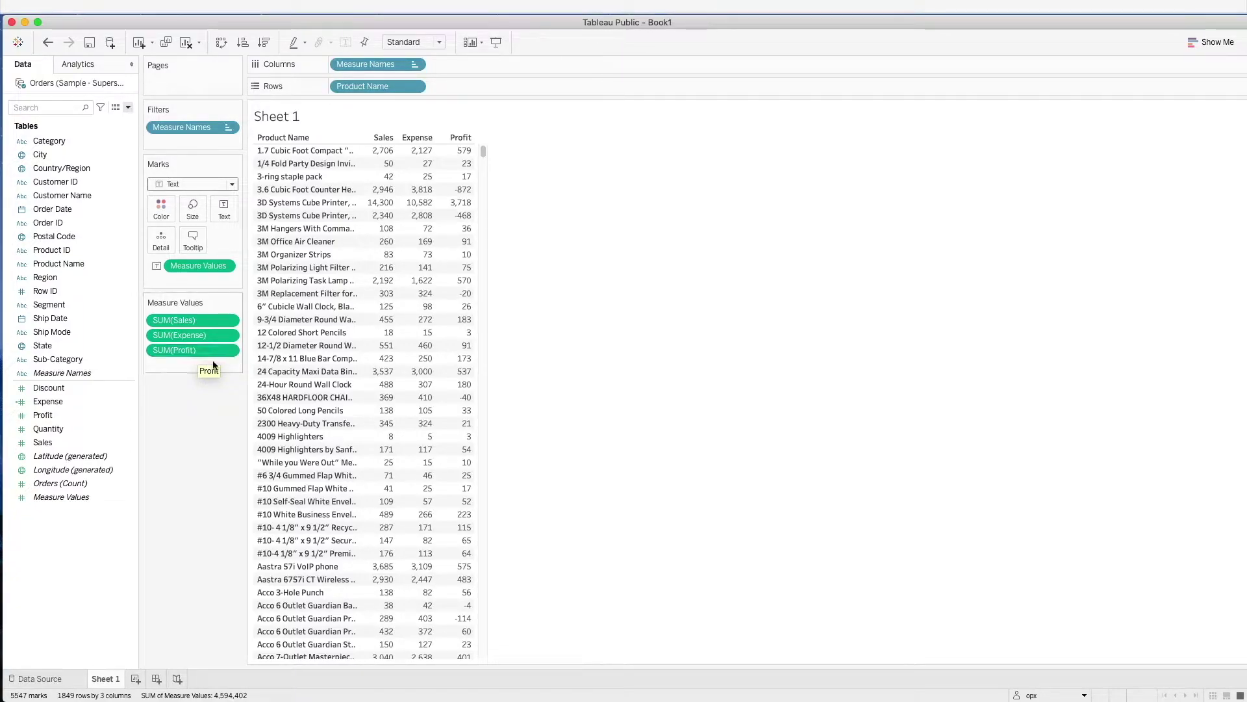
{"action": "left_click", "coordinate": [128, 107]}
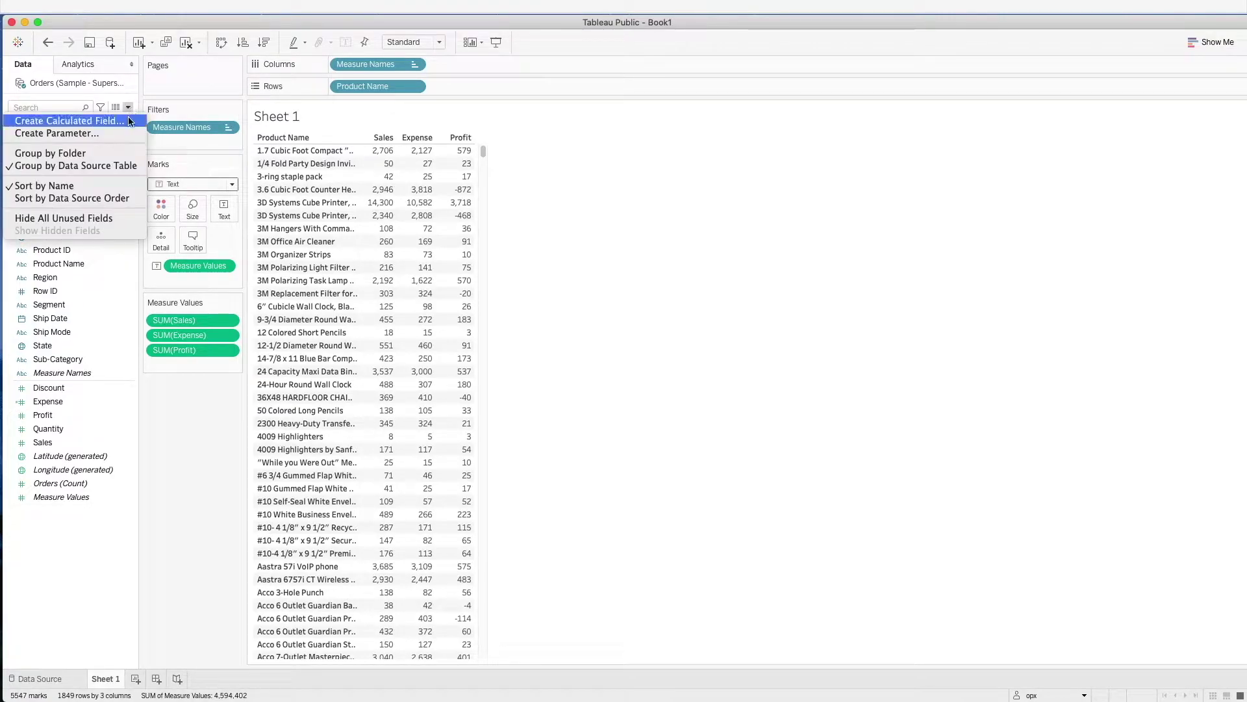
Create Order Size as IF [Sales] > 1000 THEN "Large Order" ELSE "Small Order" END.
{"action": "left_click", "coordinate": [65, 120]}
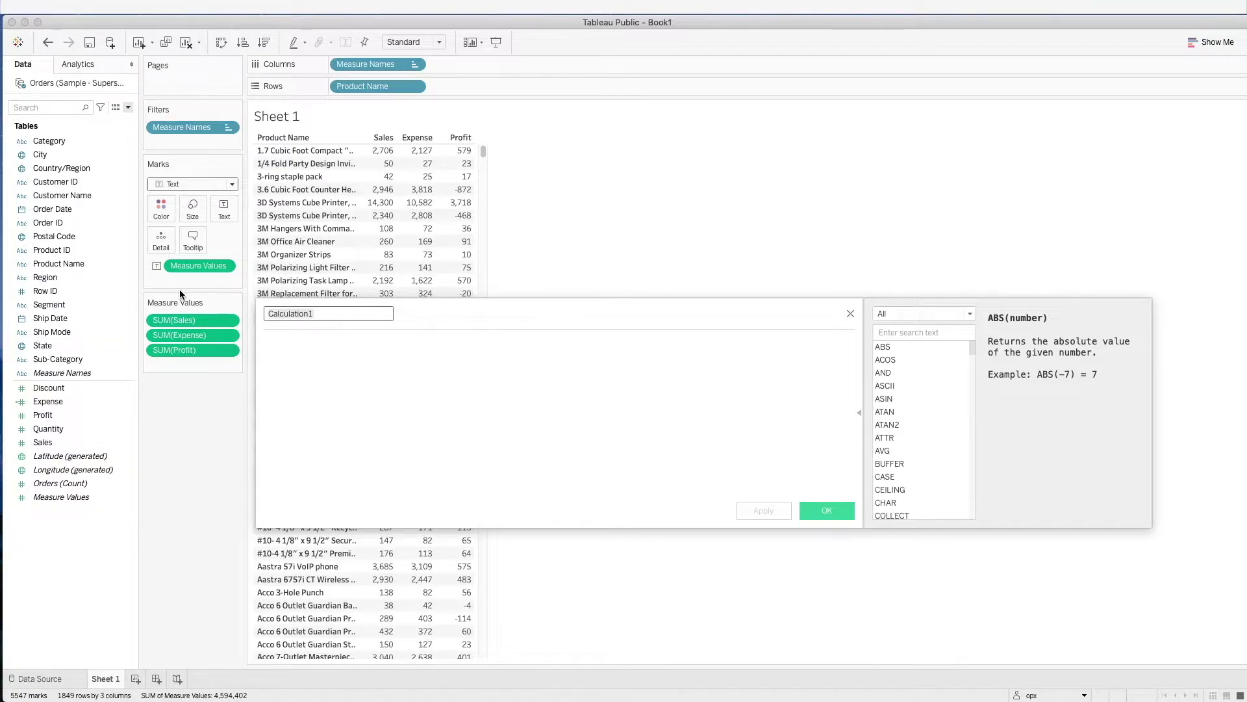
{"action": "type", "text": "O"}
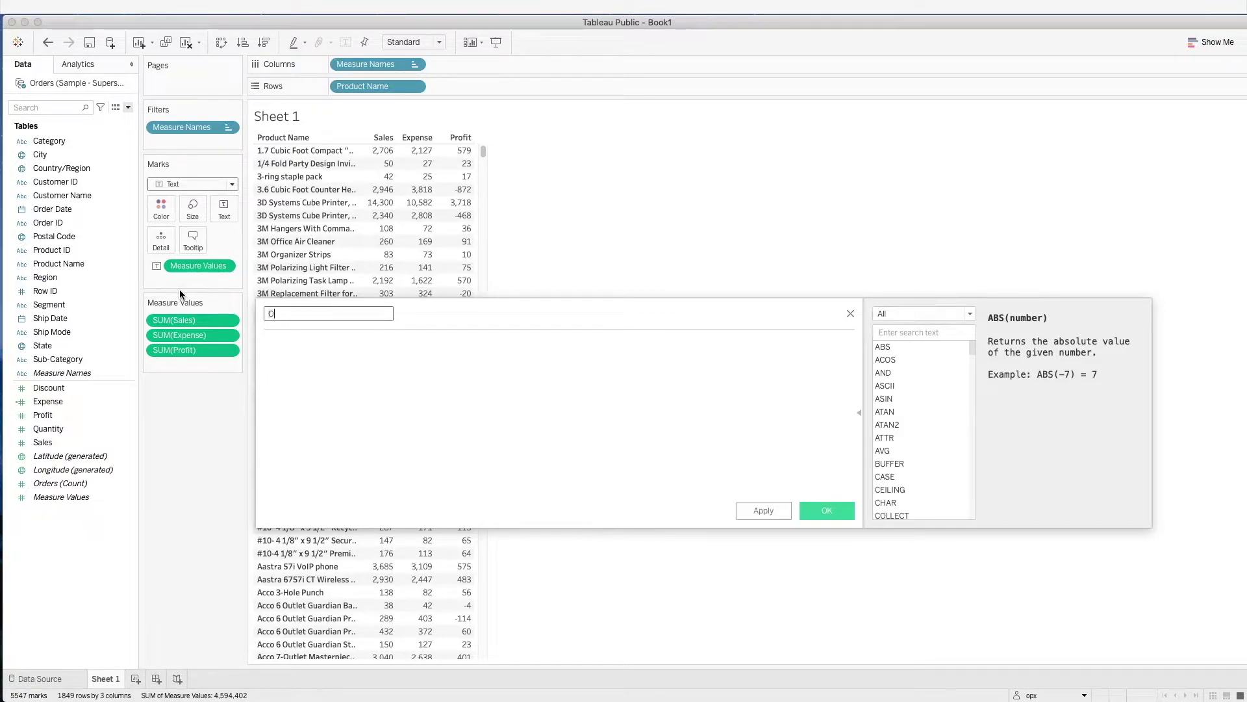
{"action": "type", "text": "rder Size"}
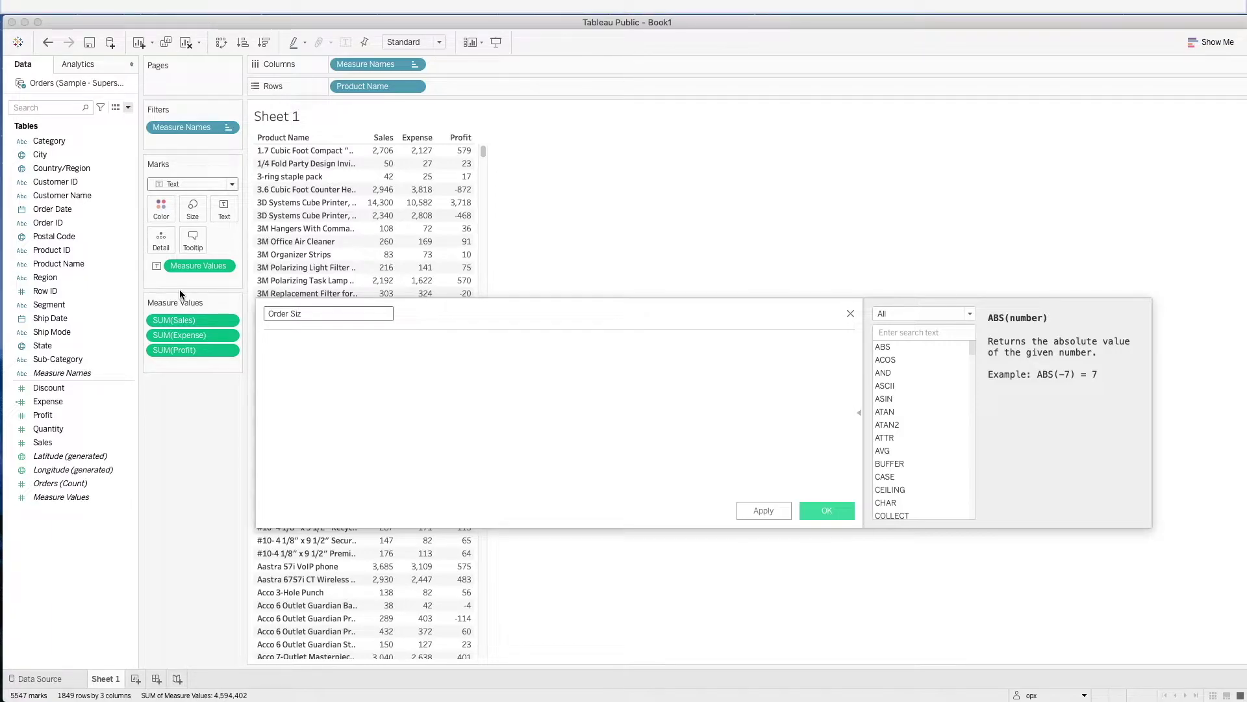
{"action": "key", "text": "Tab"}
{"action": "type", "text": "if sale"}
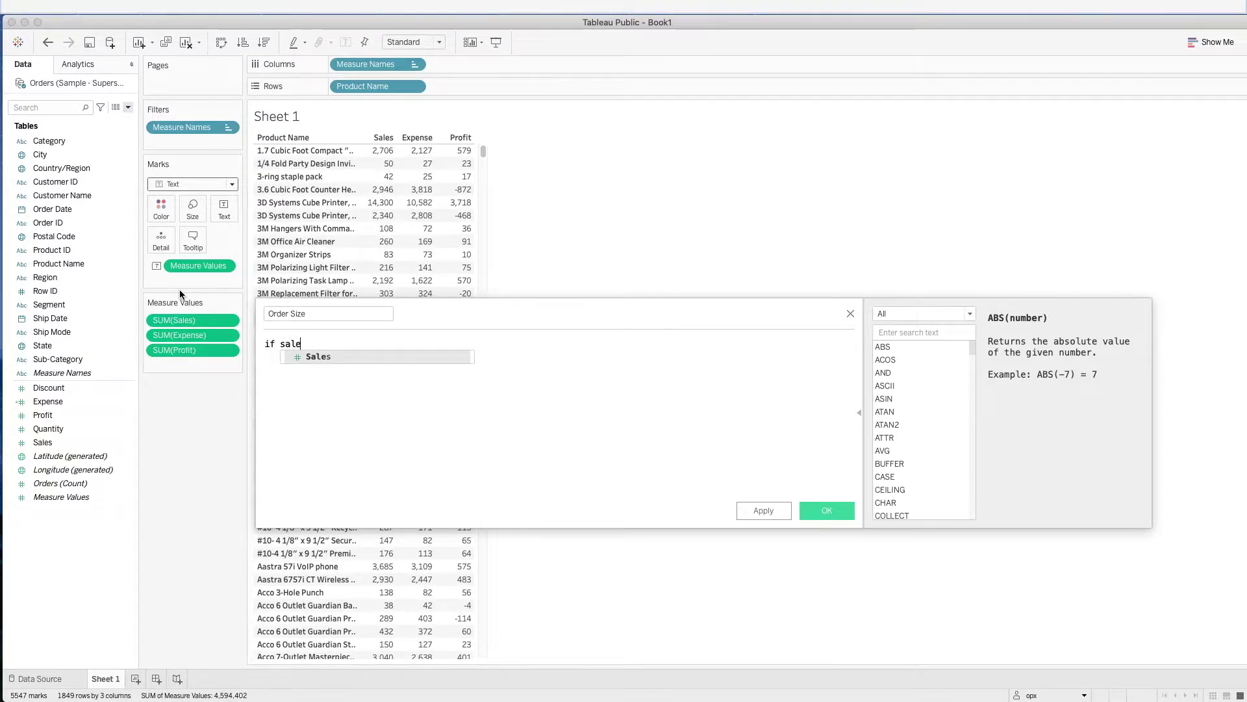
{"action": "key", "text": "Return"}
{"action": "type", "text": "> 1"}
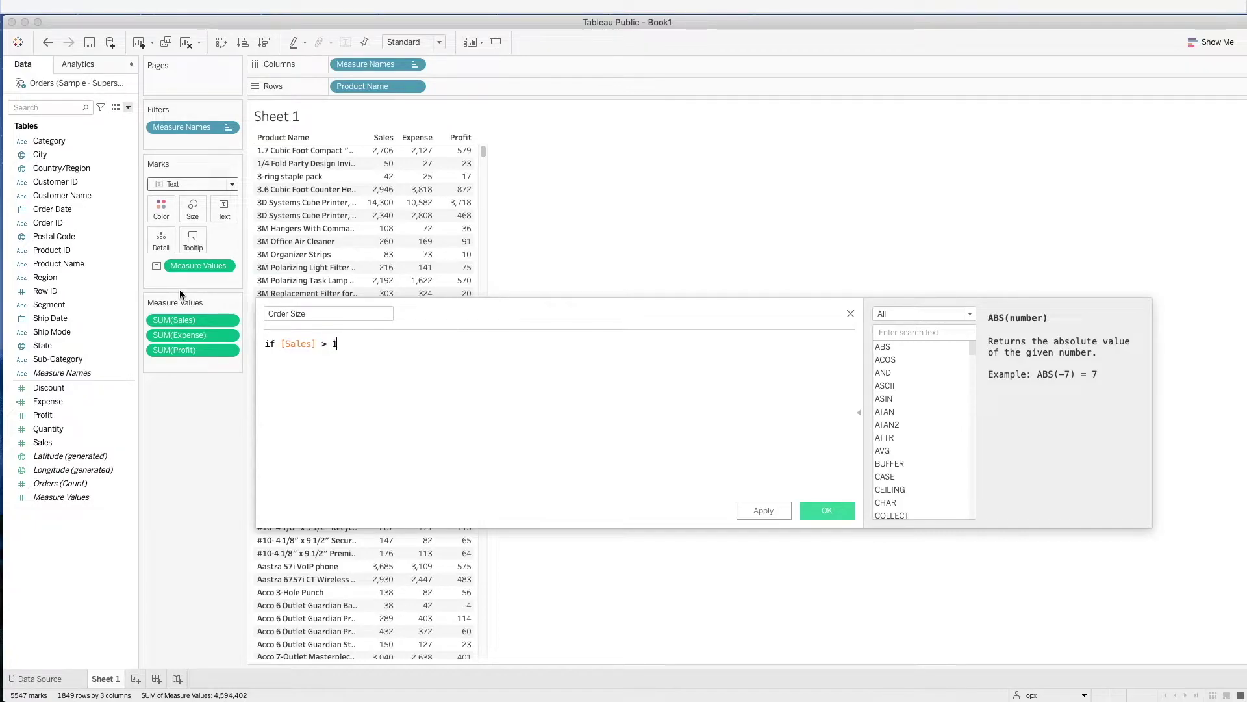
{"action": "type", "text": "000"}
{"action": "key", "text": "Return"}
{"action": "type", "text": "the"}
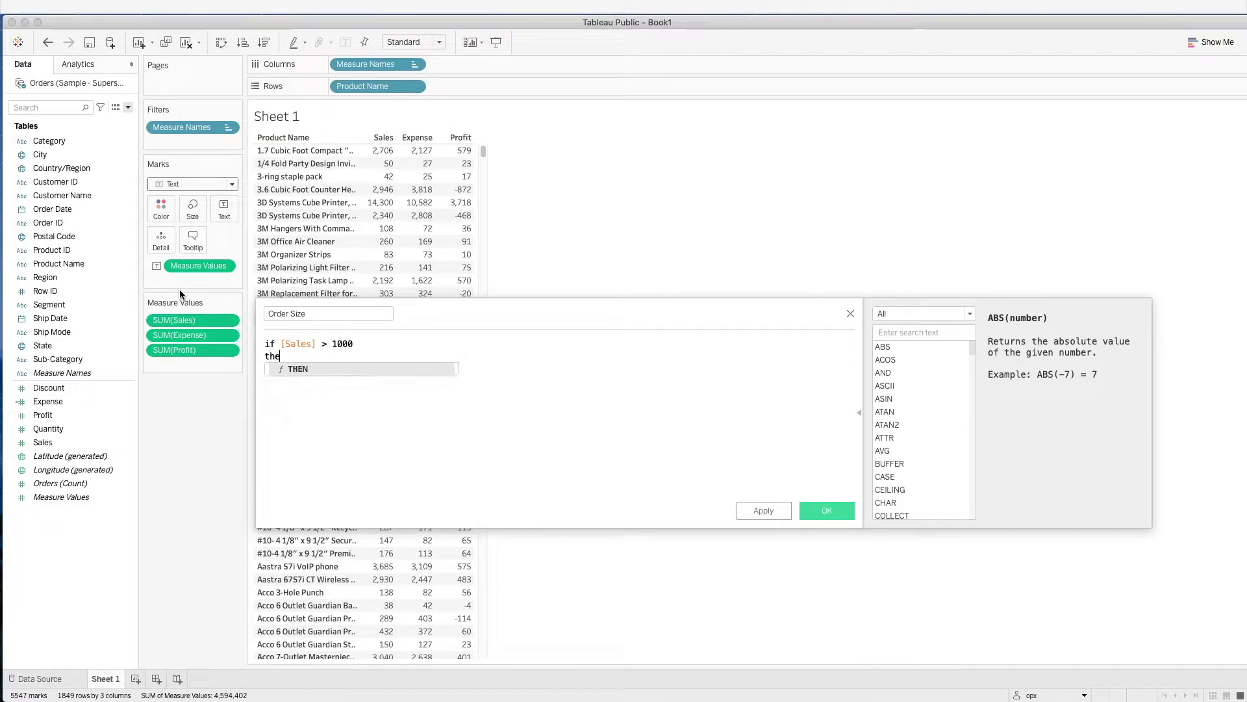
{"action": "type", "text": "n \"Lar"}
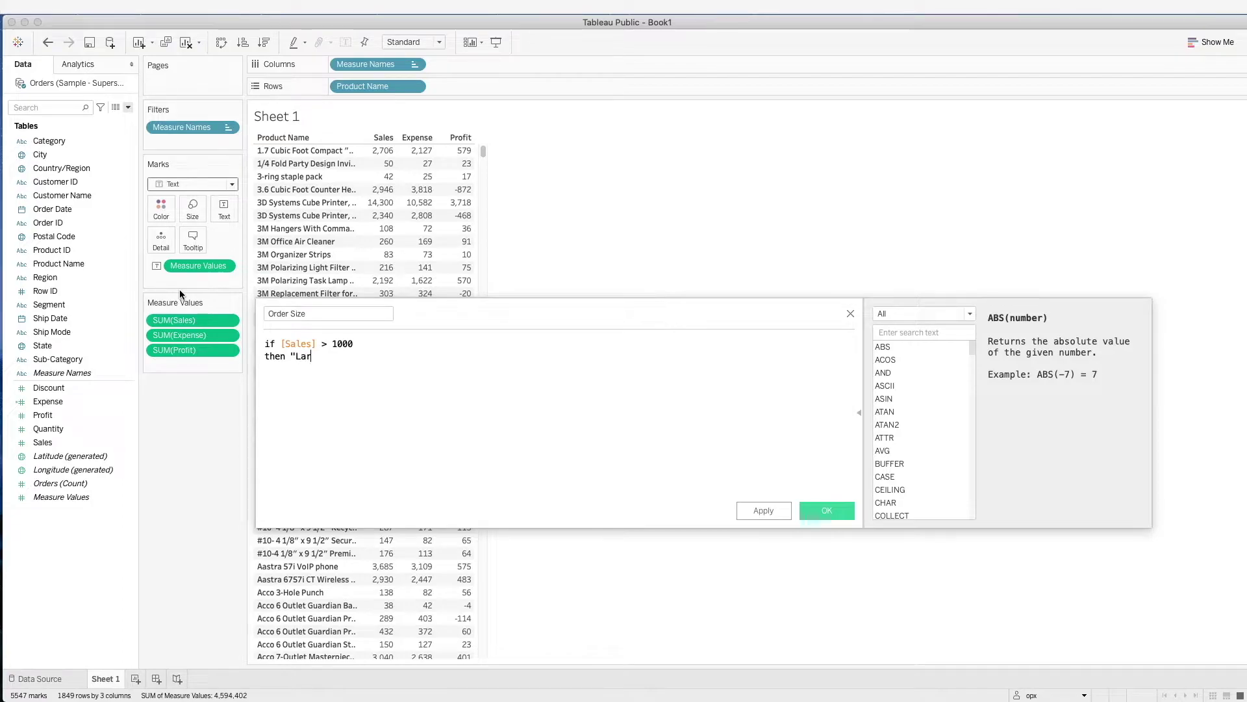
{"action": "type", "text": "ge Order\" "}
{"action": "type", "text": "else"}
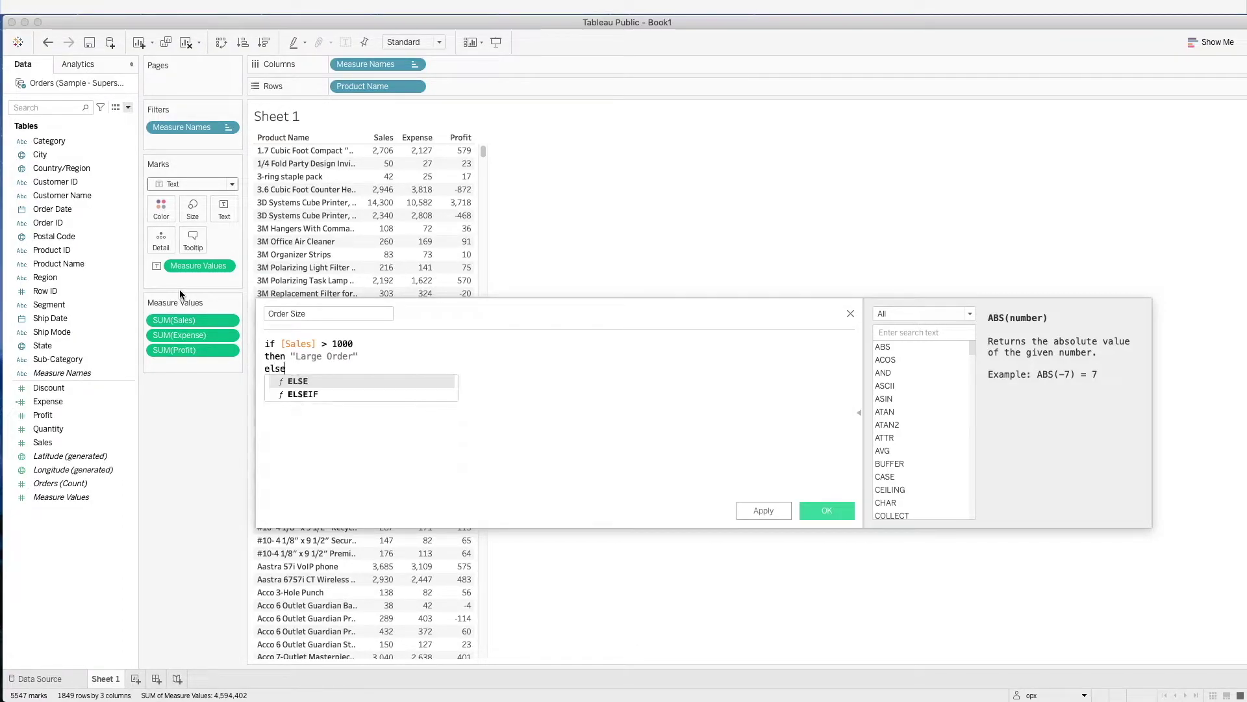
{"action": "type", "text": " \"Sma"}
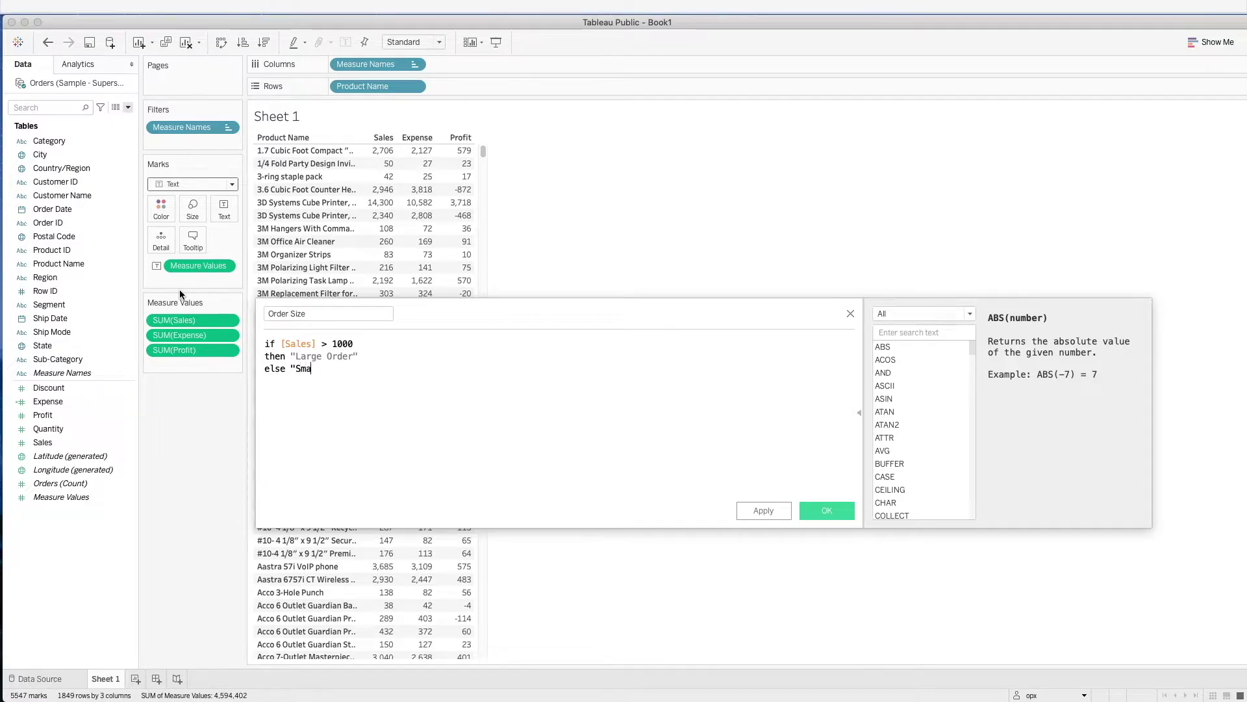
{"action": "type", "text": "ll Order\" "}
{"action": "type", "text": "END"}
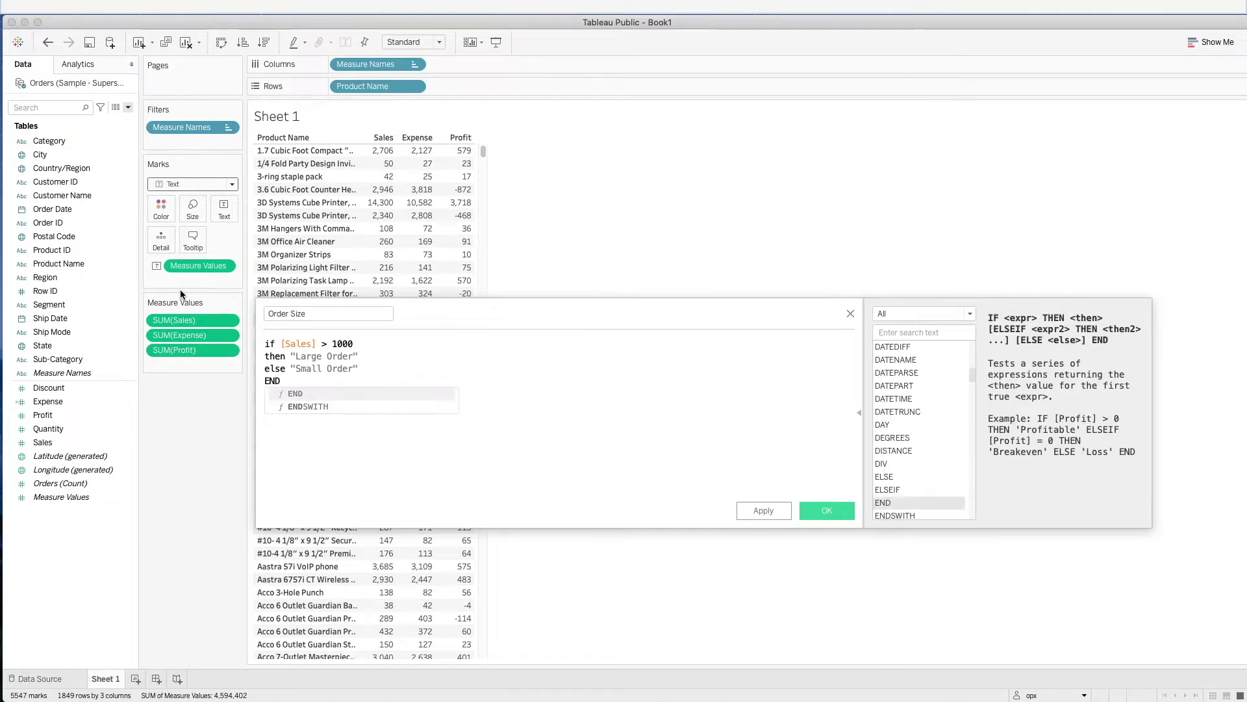
{"action": "left_click", "coordinate": [829, 512]}
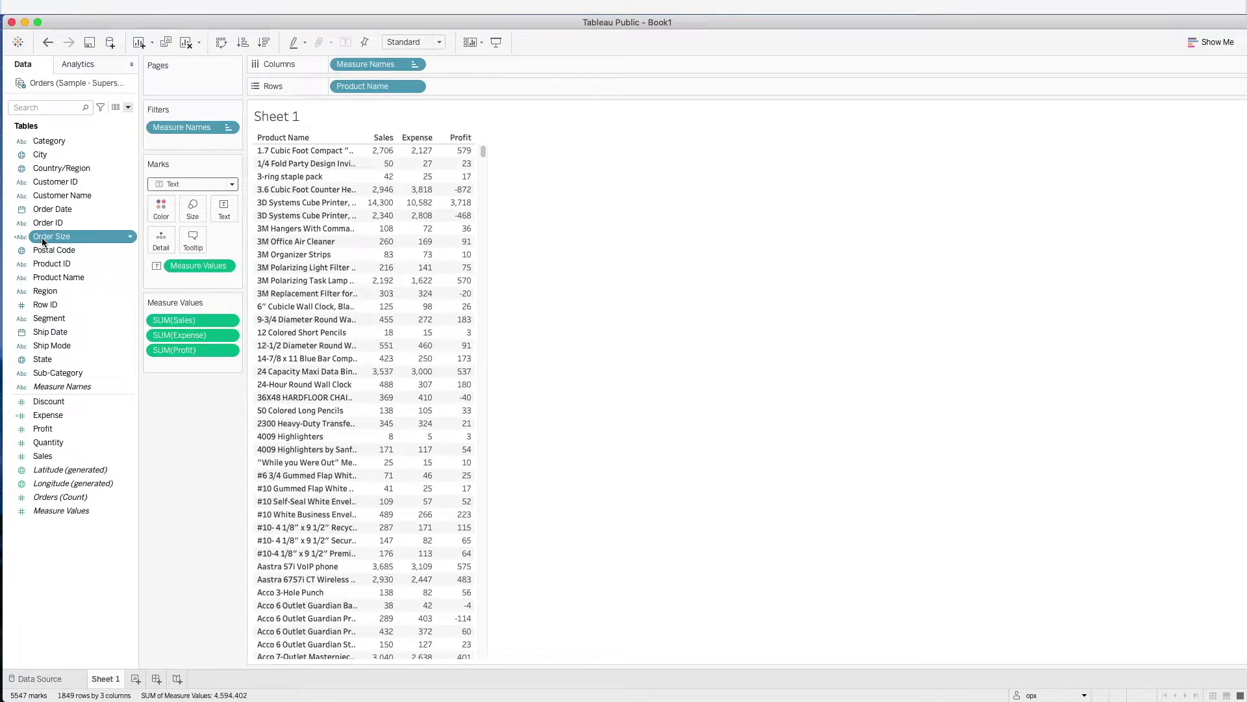
Replace Product Name on Rows with Order Size to show Large and Small Order totals.
{"action": "key", "text": "super+z"}
{"action": "left_click_drag", "start_coordinate": [60, 243], "coordinate": [413, 91]}
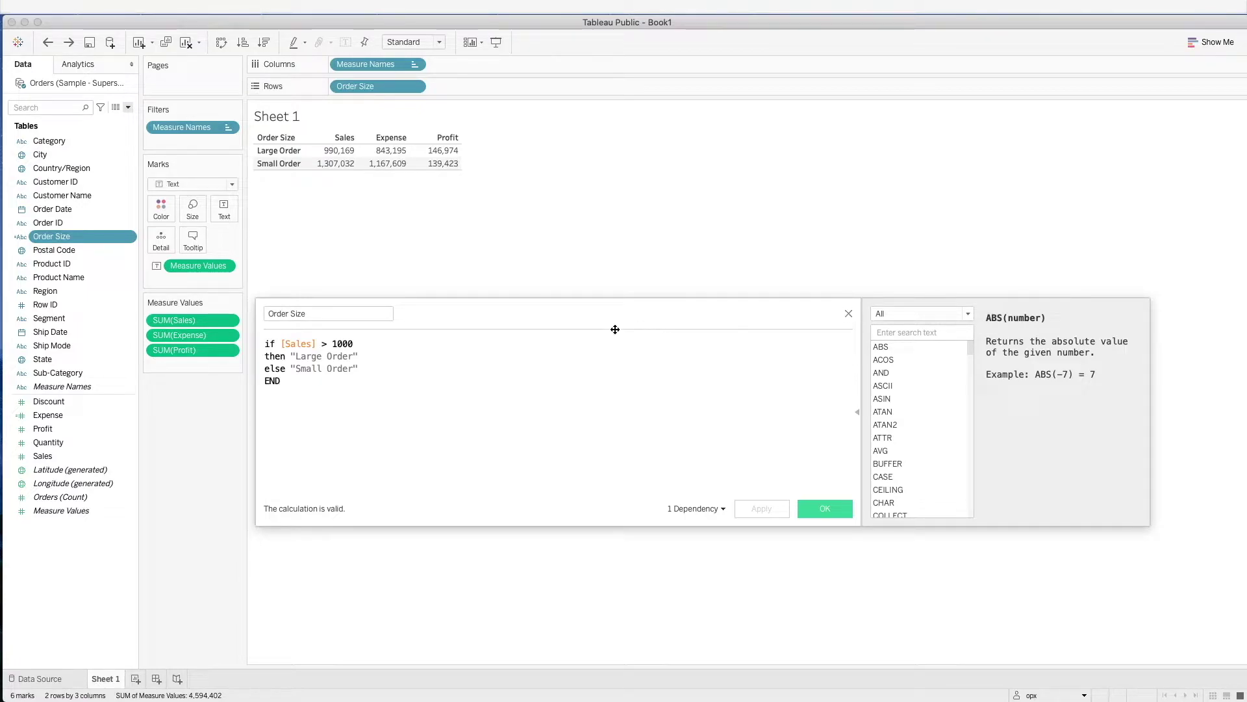
Change the Order Size condition to SUM([Sales]) > 1000 and apply it.
{"action": "left_click", "coordinate": [281, 343]}
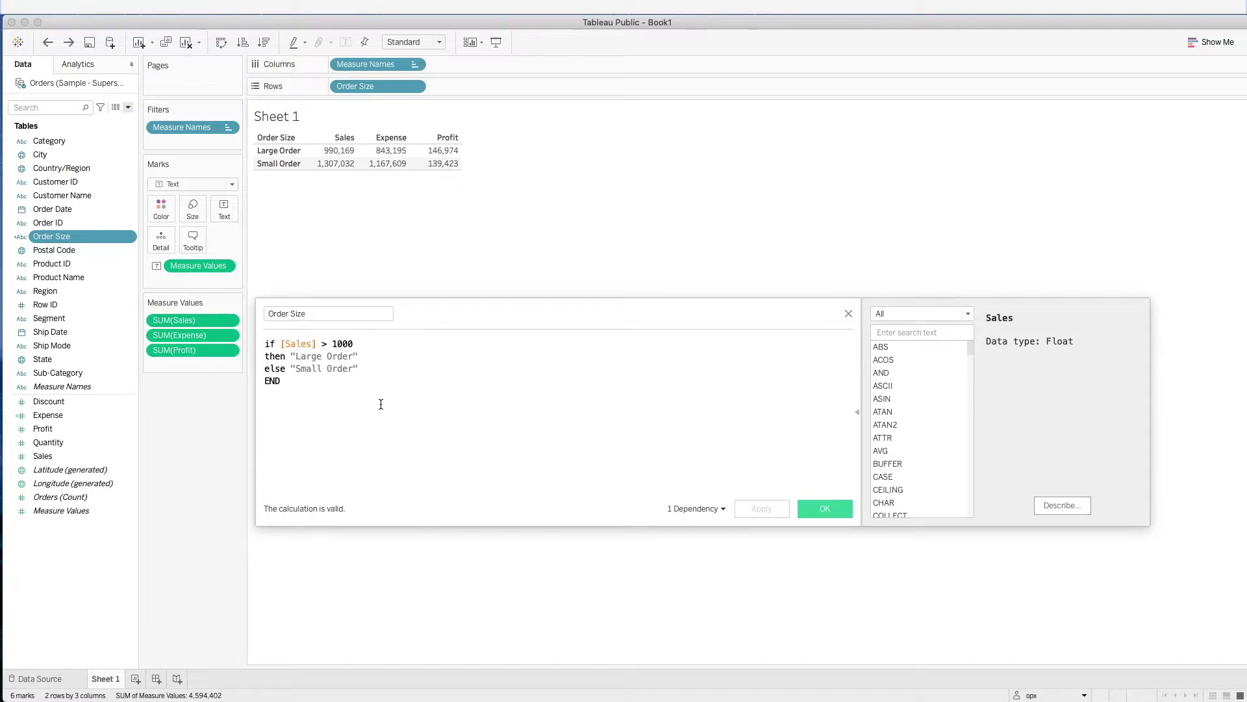
{"action": "type", "text": "sum("}
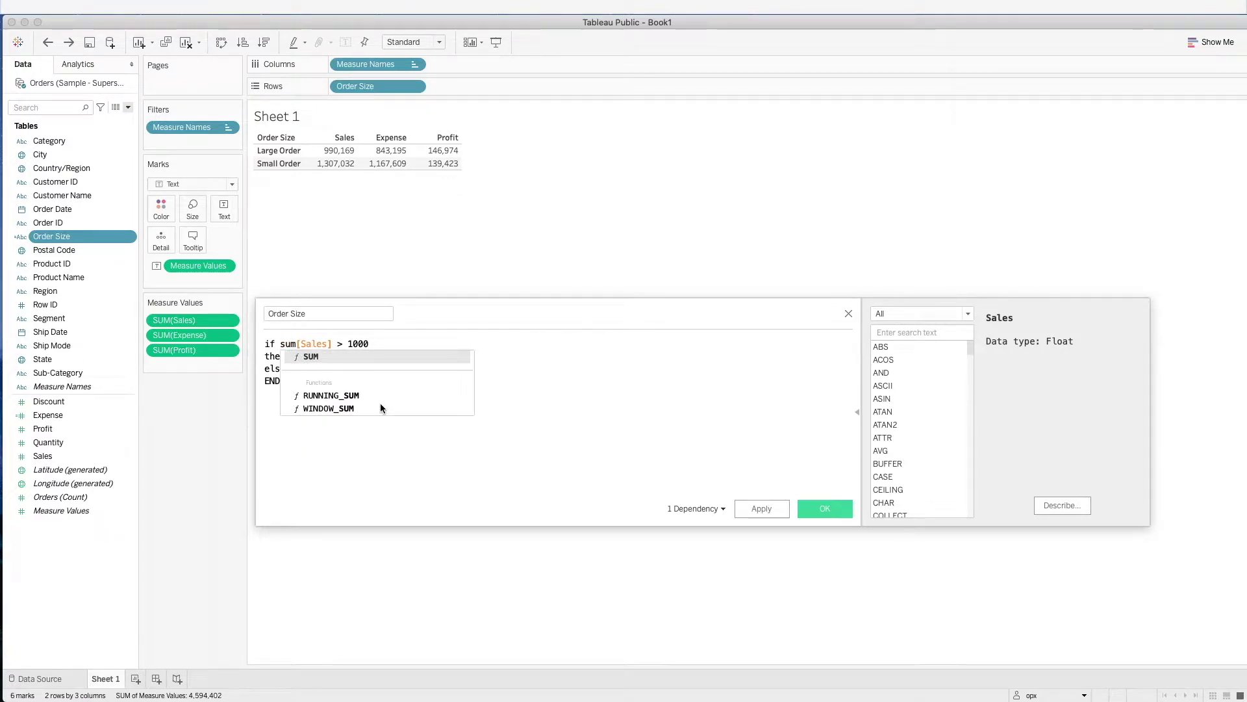
{"action": "key", "text": "Right"}
{"action": "key", "text": "Right"}
{"action": "key", "text": "Right"}
{"action": "key", "text": "Right"}
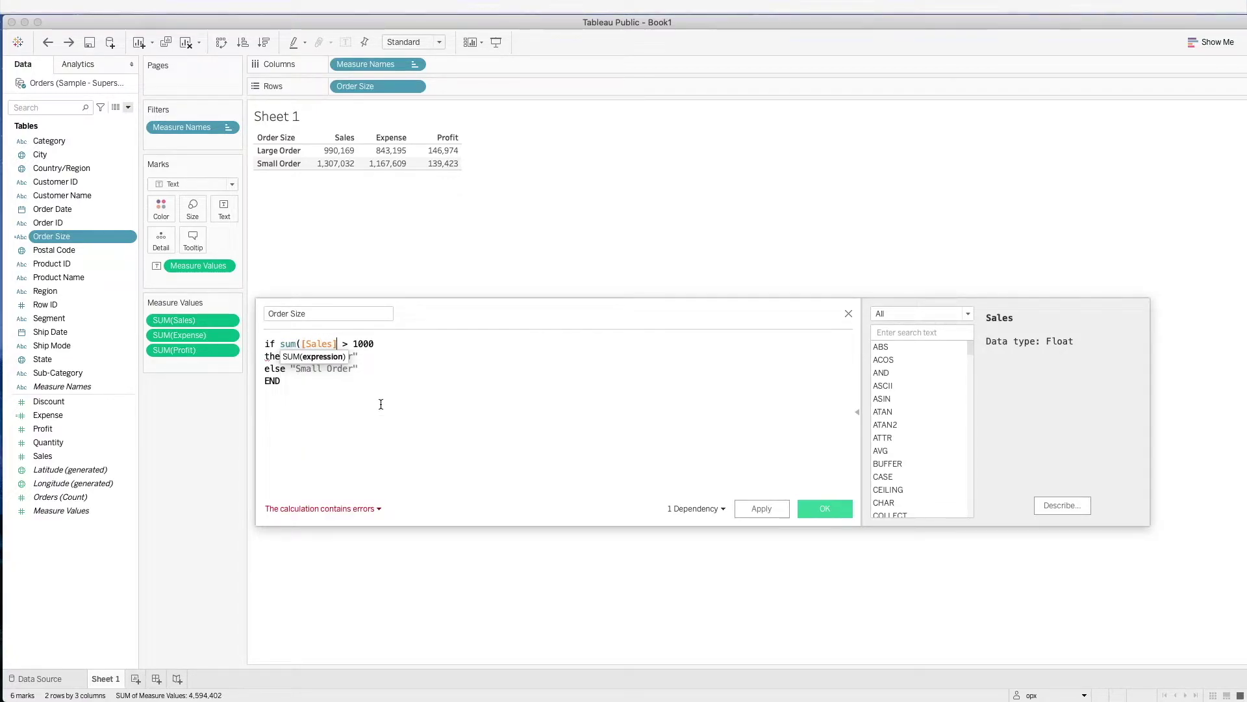
{"action": "type", "text": ")"}
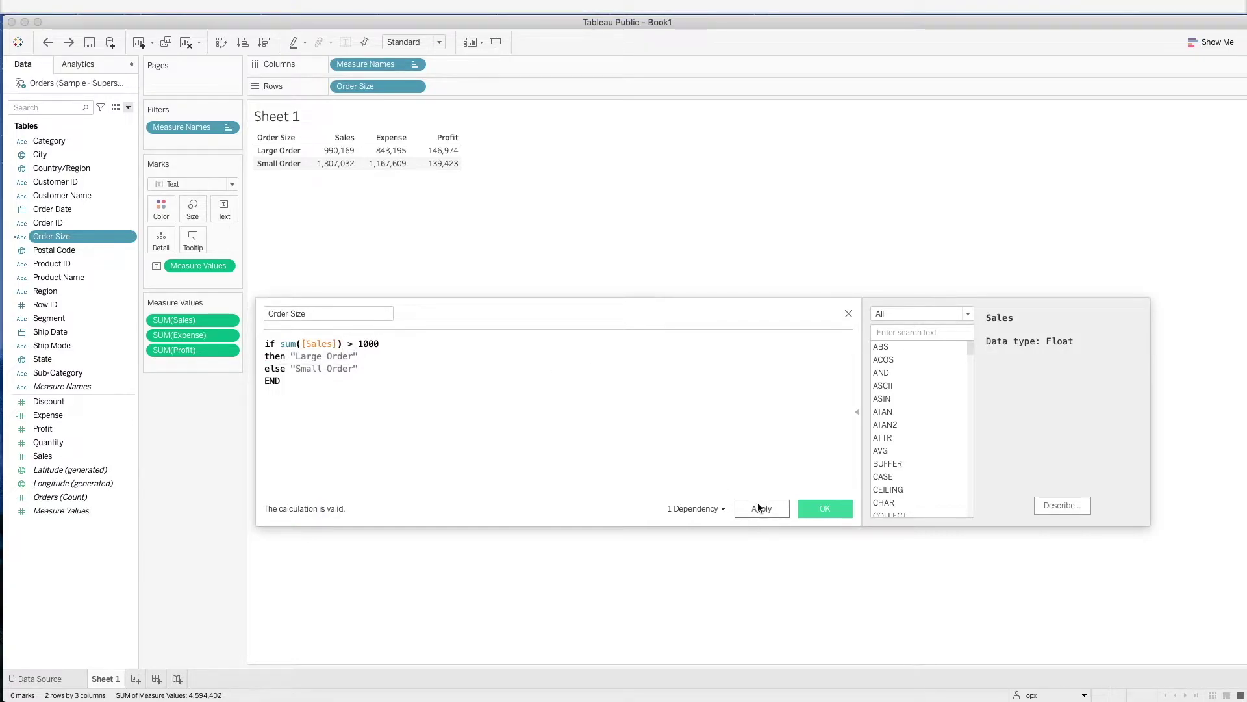
{"action": "left_click", "coordinate": [761, 505]}
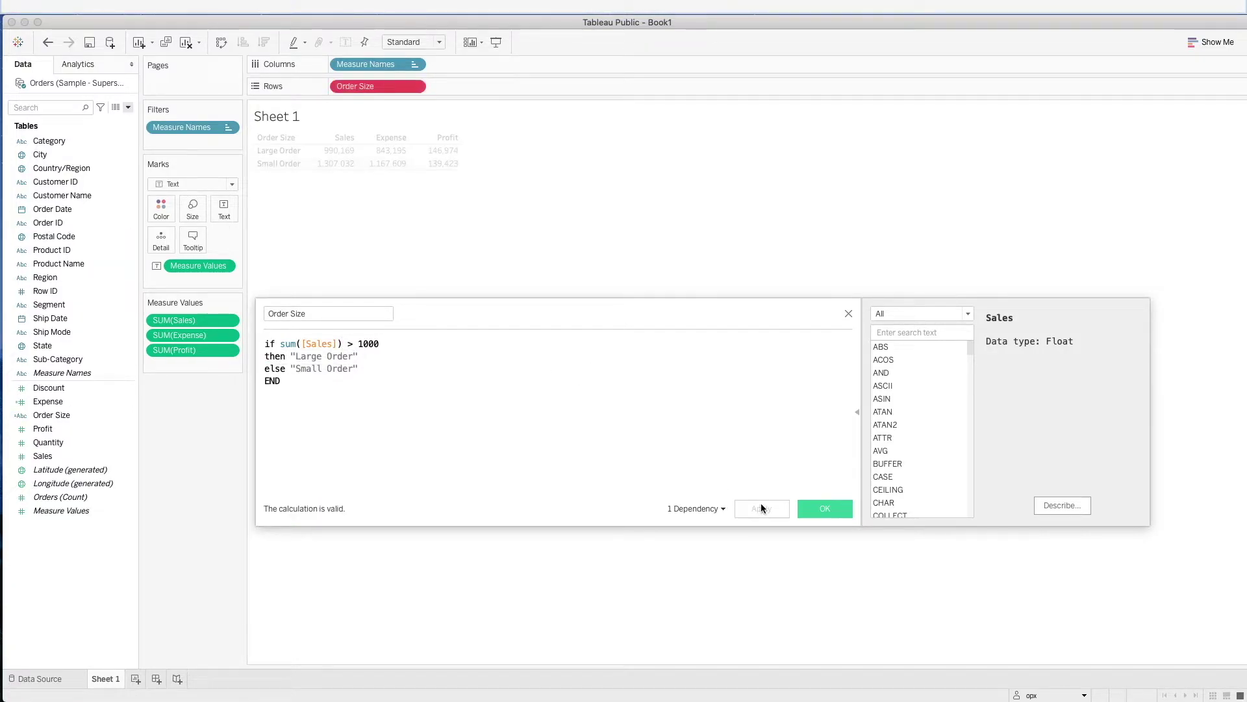
{"action": "left_click", "coordinate": [823, 508]}
Remove Order Size from Rows and re-add it, leaving a single Large Order row.
{"action": "right_click", "coordinate": [385, 81]}
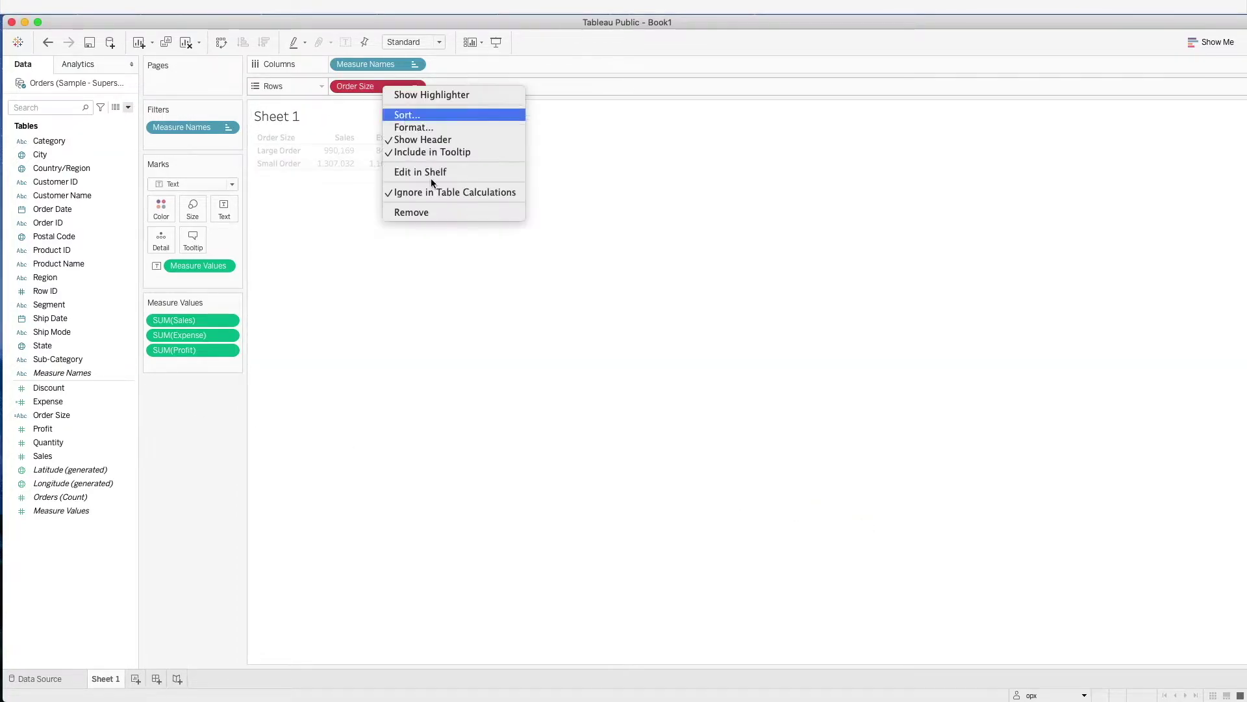
{"action": "left_click", "coordinate": [418, 213]}
{"action": "left_click_drag", "start_coordinate": [51, 415], "coordinate": [438, 92]}
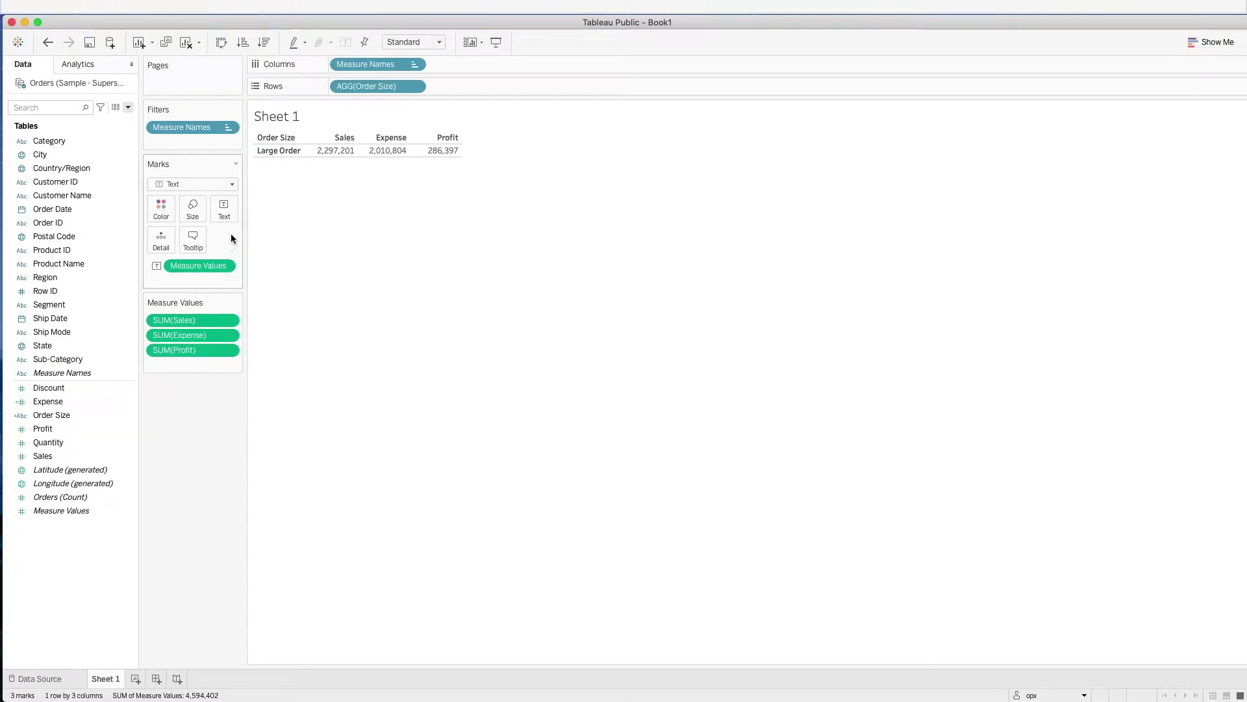
Review the Order Size formula without changes, then put Product Name on Rows.
{"action": "right_click", "coordinate": [61, 418]}
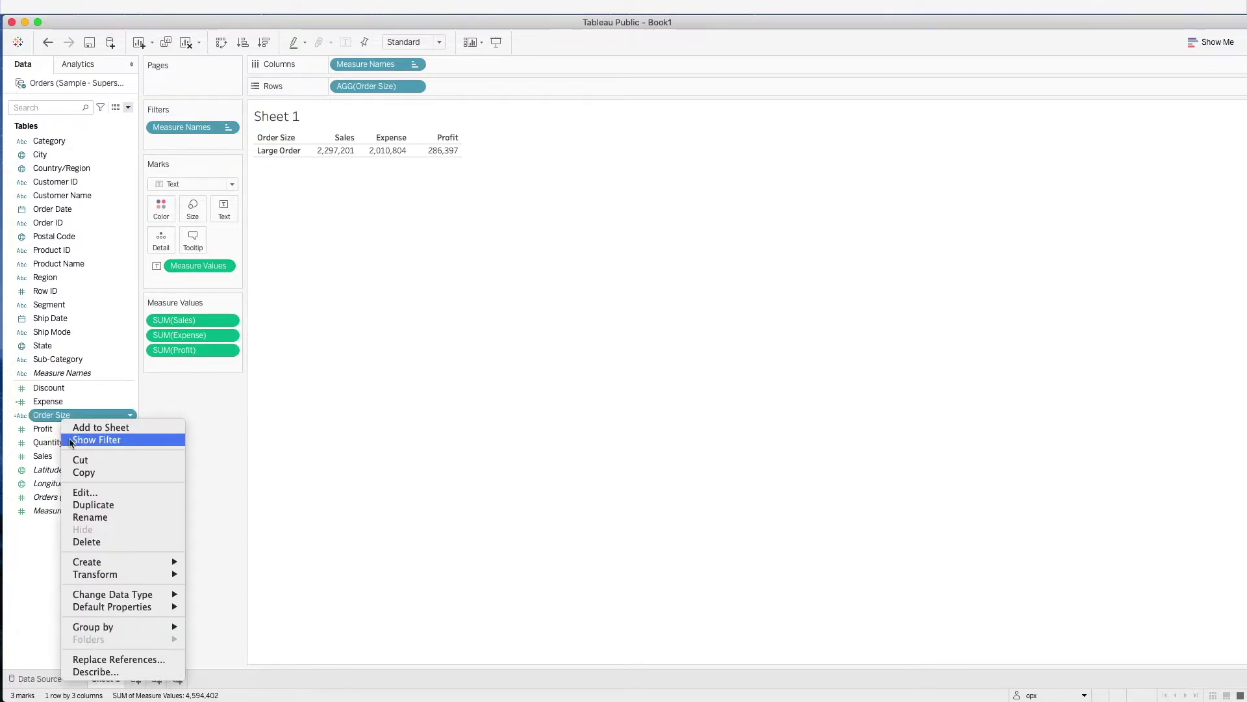
{"action": "left_click", "coordinate": [134, 496]}
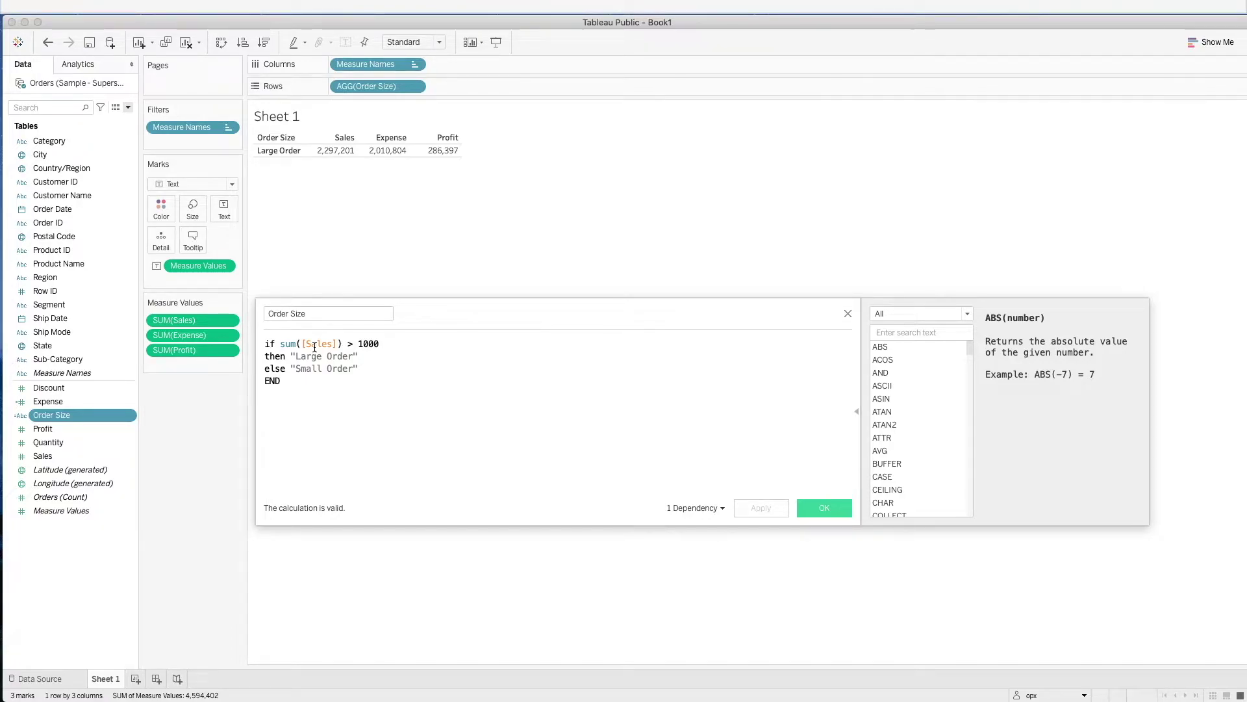
{"action": "left_click_drag", "start_coordinate": [347, 344], "coordinate": [388, 346]}
{"action": "left_click", "coordinate": [390, 348]}
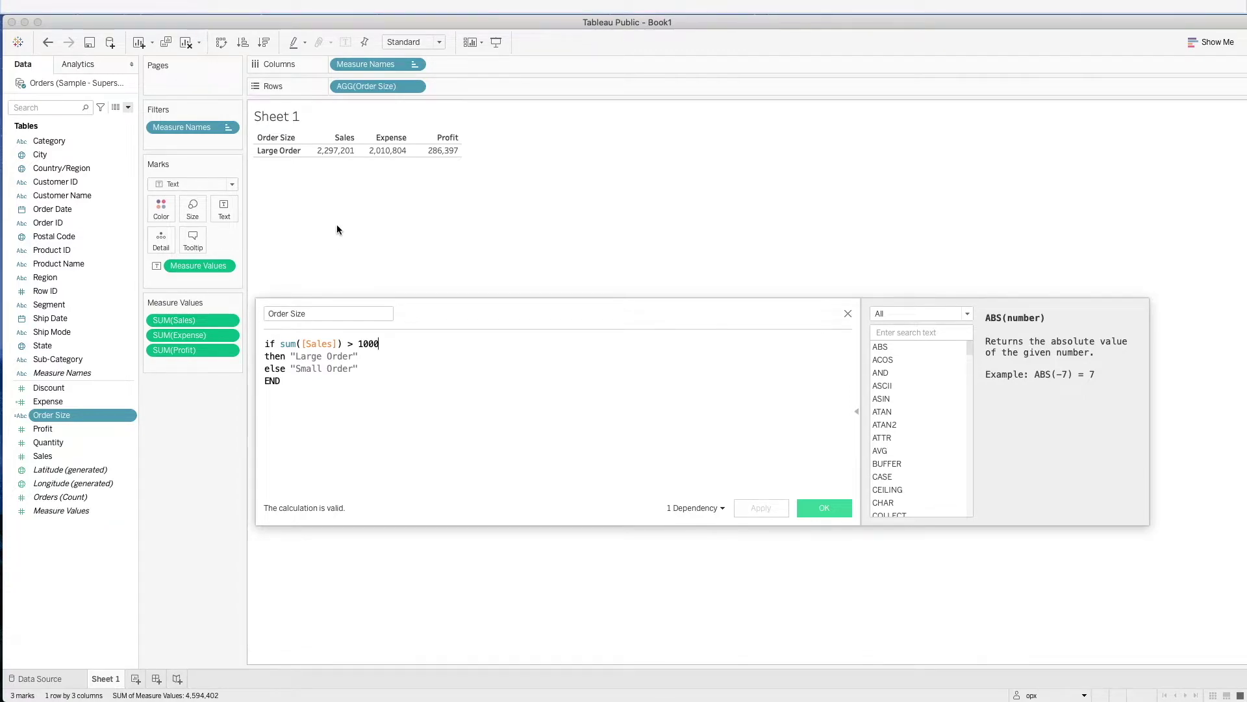
{"action": "left_click", "coordinate": [848, 314]}
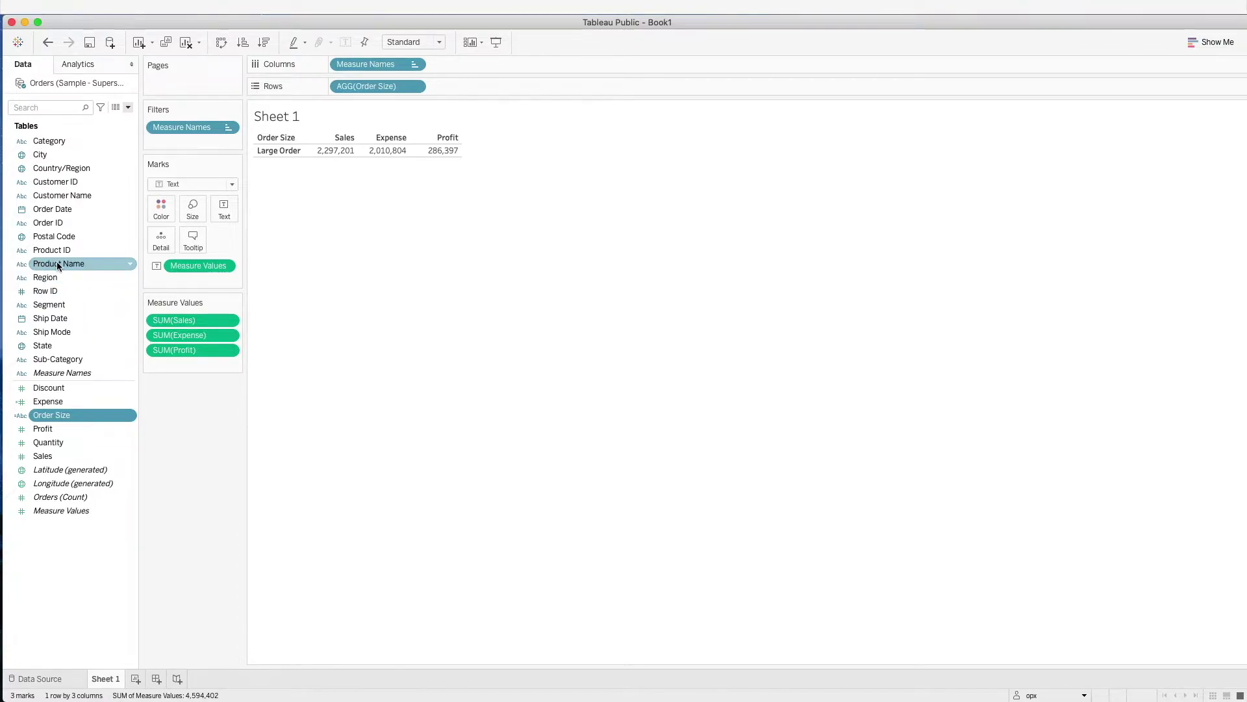
{"action": "left_click_drag", "start_coordinate": [56, 261], "coordinate": [333, 87]}
Keep all Product Name members in the table, then drag Order ID onto Rows.
{"action": "left_click", "coordinate": [627, 357]}
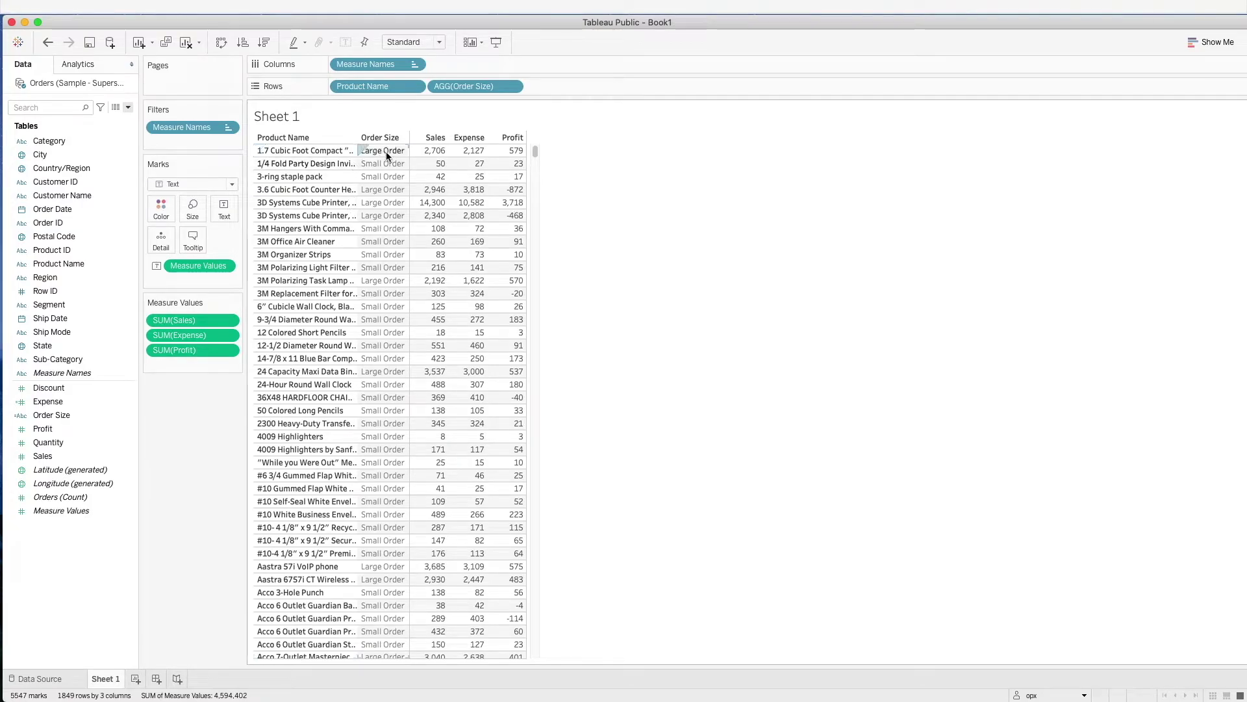
{"action": "mouse_move", "coordinate": [412, 160]}
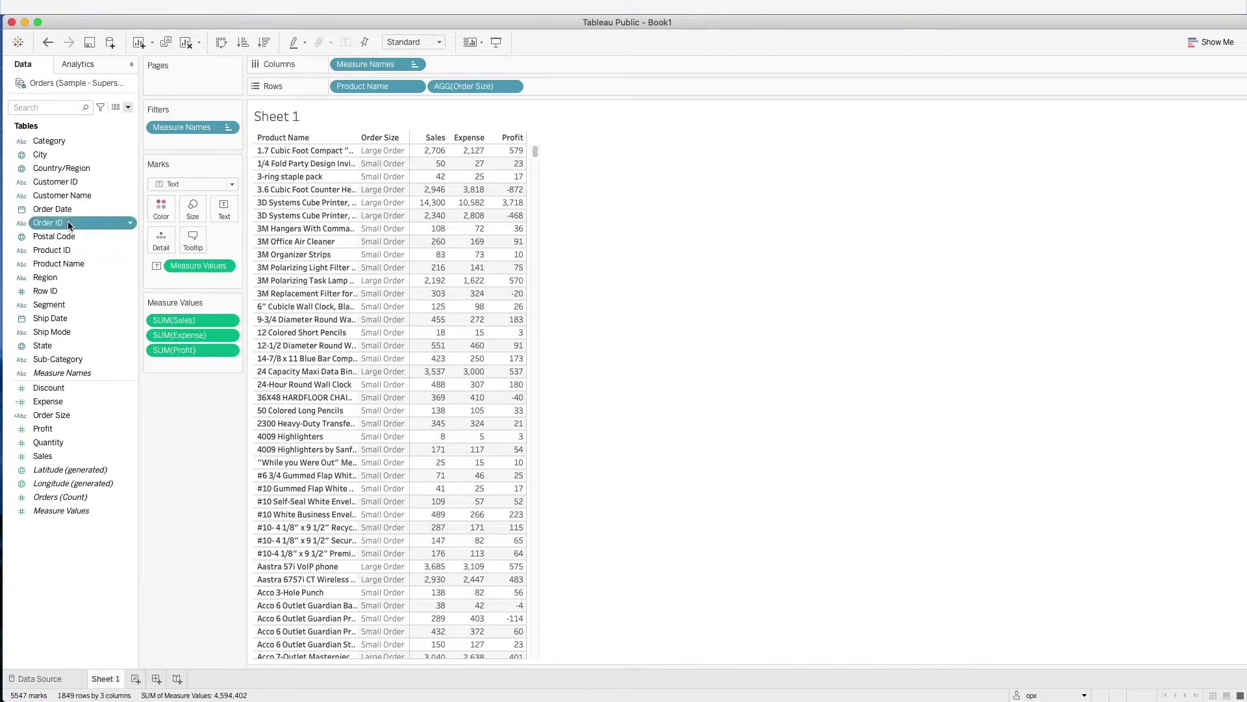
{"action": "left_click_drag", "start_coordinate": [67, 221], "coordinate": [419, 92]}
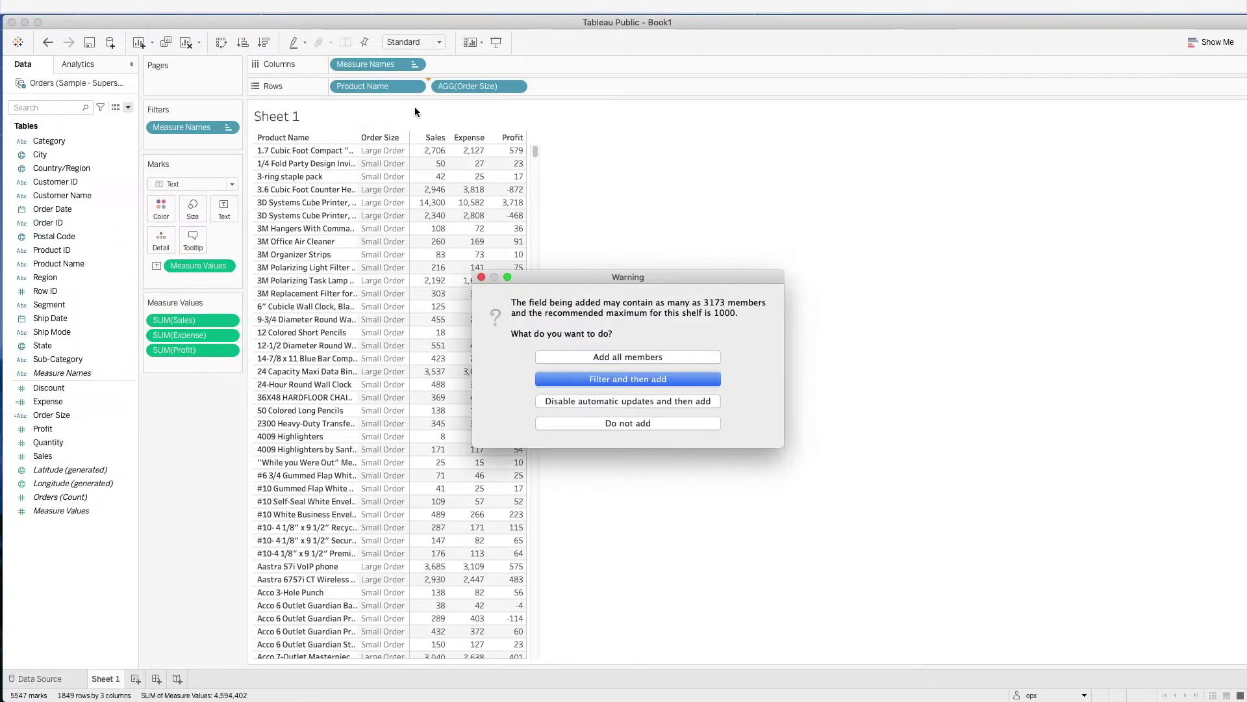
{"action": "left_click", "coordinate": [590, 359]}
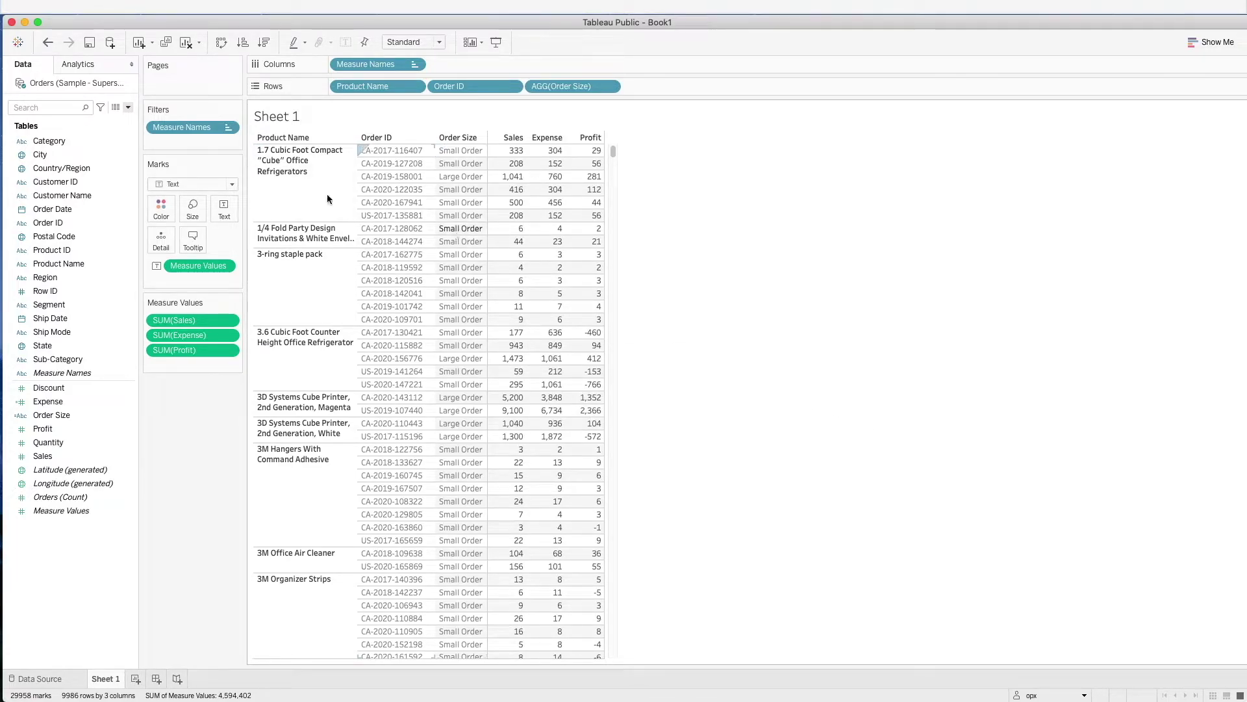
{"action": "right_click", "coordinate": [487, 86]}
{"action": "left_click", "coordinate": [551, 305]}
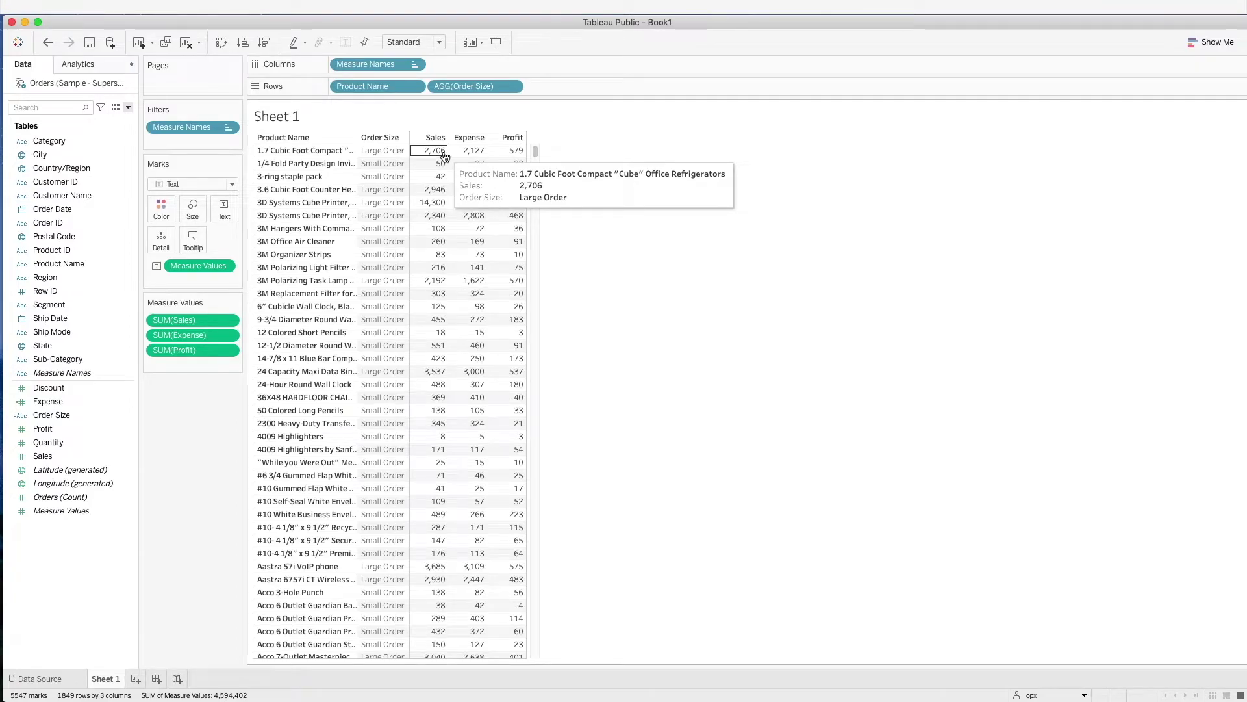
Add Order ID to Rows with all members, splitting the table into 9986 per-order rows.
{"action": "left_click", "coordinate": [44, 226]}
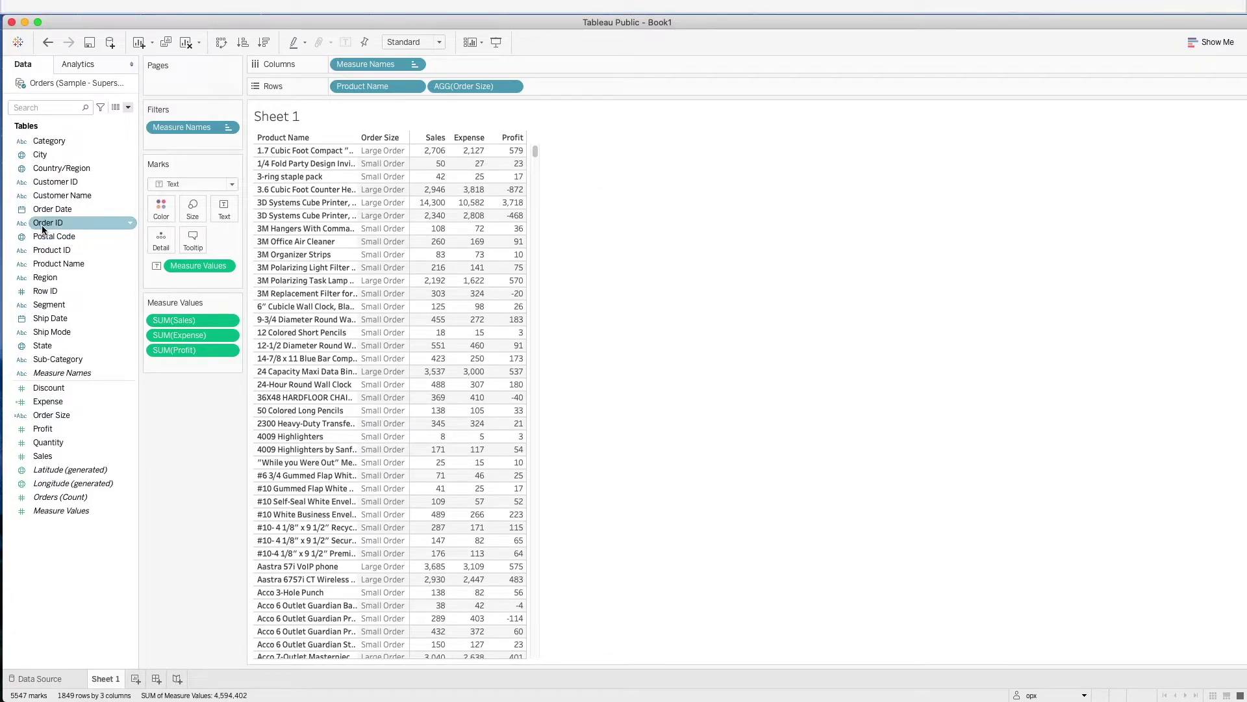
{"action": "left_click_drag", "start_coordinate": [43, 229], "coordinate": [423, 87]}
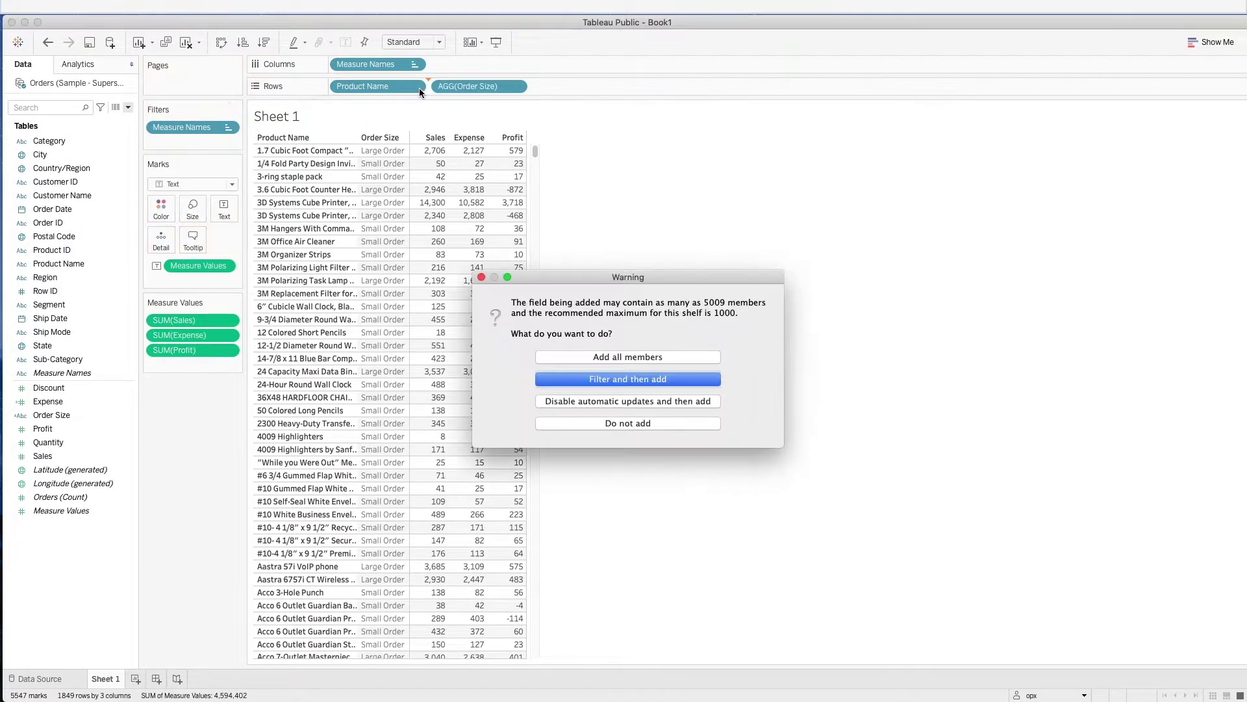
{"action": "left_click", "coordinate": [651, 356]}
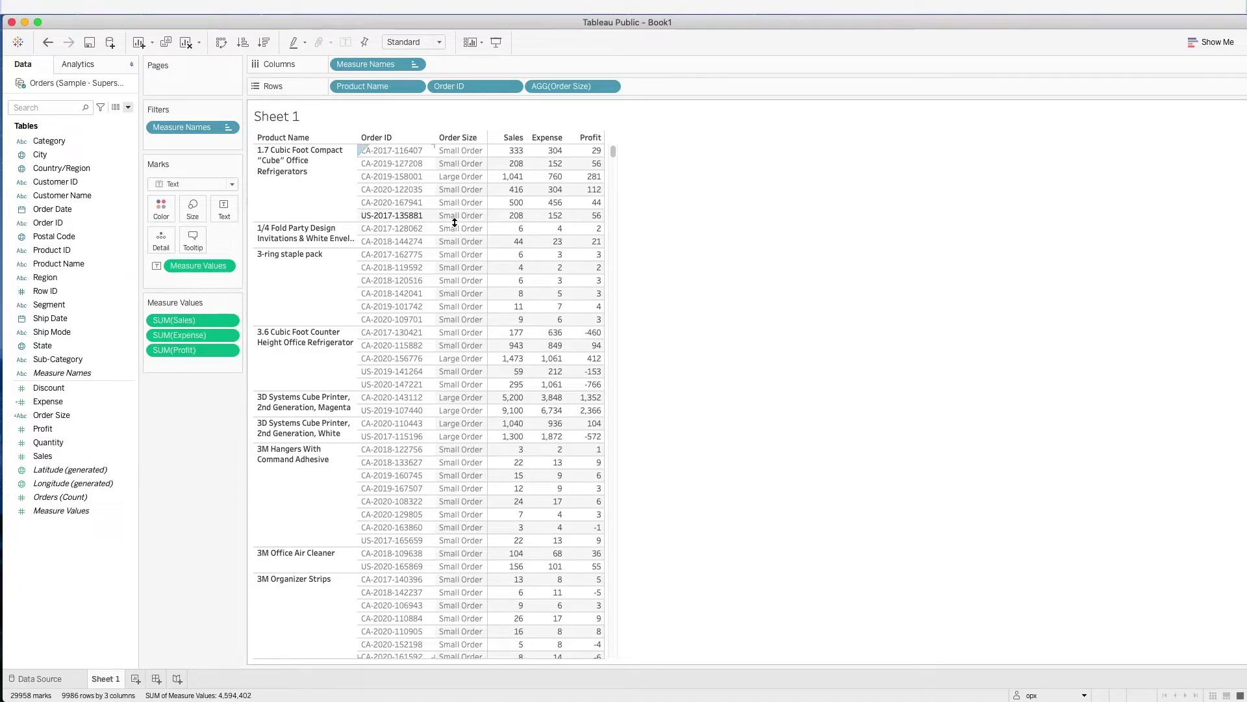
{"action": "mouse_move", "coordinate": [511, 222]}
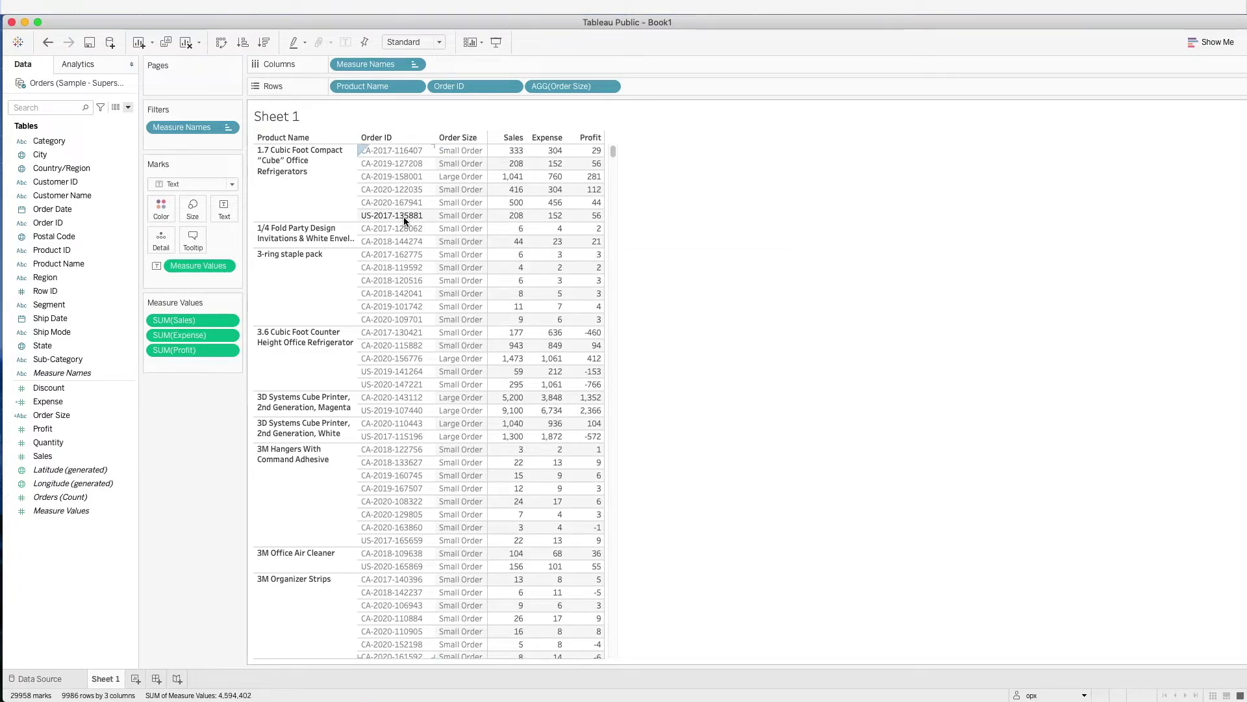
{"action": "mouse_move", "coordinate": [603, 225]}
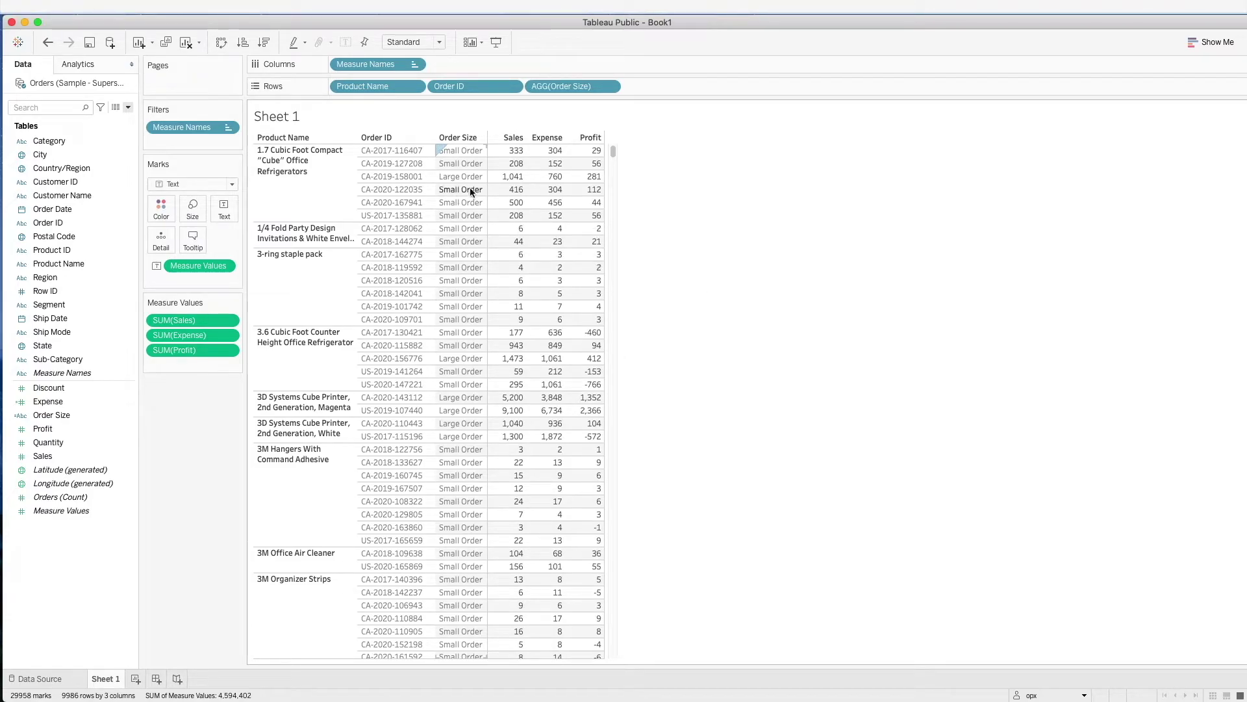
{"action": "mouse_move", "coordinate": [506, 178]}
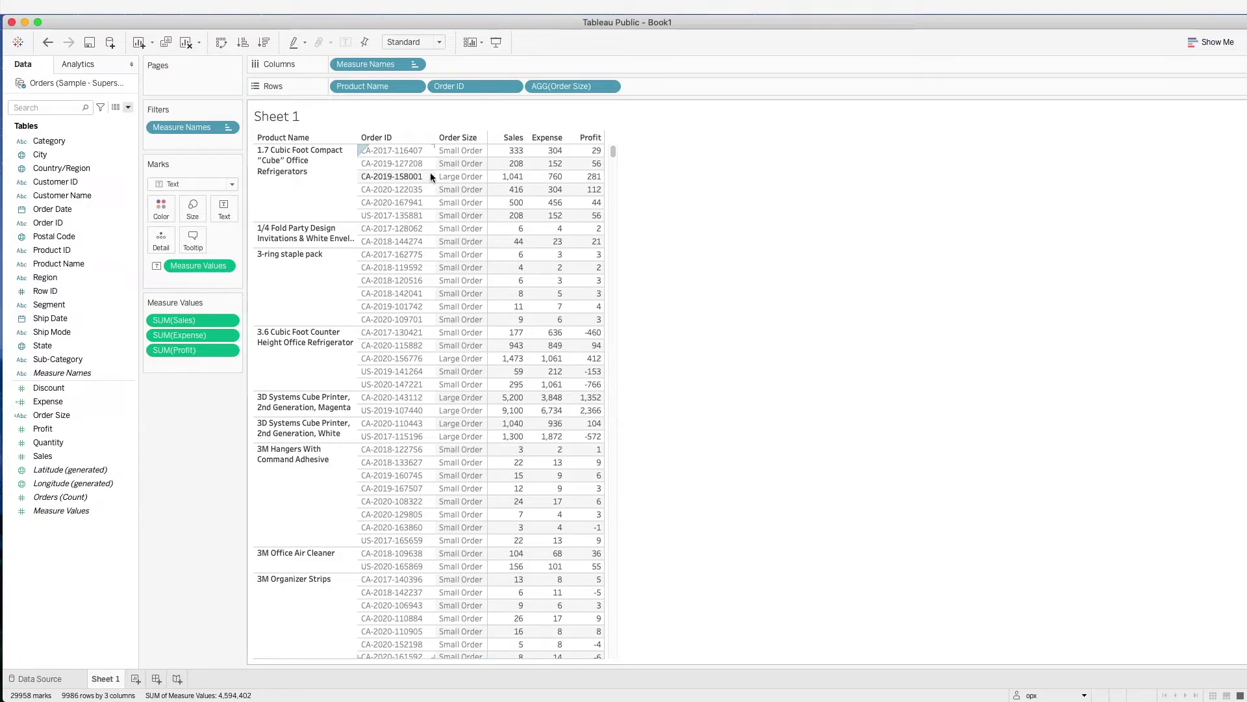
Remove Order ID from Rows, restoring 1849 product rows, and select the Order Size field.
{"action": "right_click", "coordinate": [466, 88]}
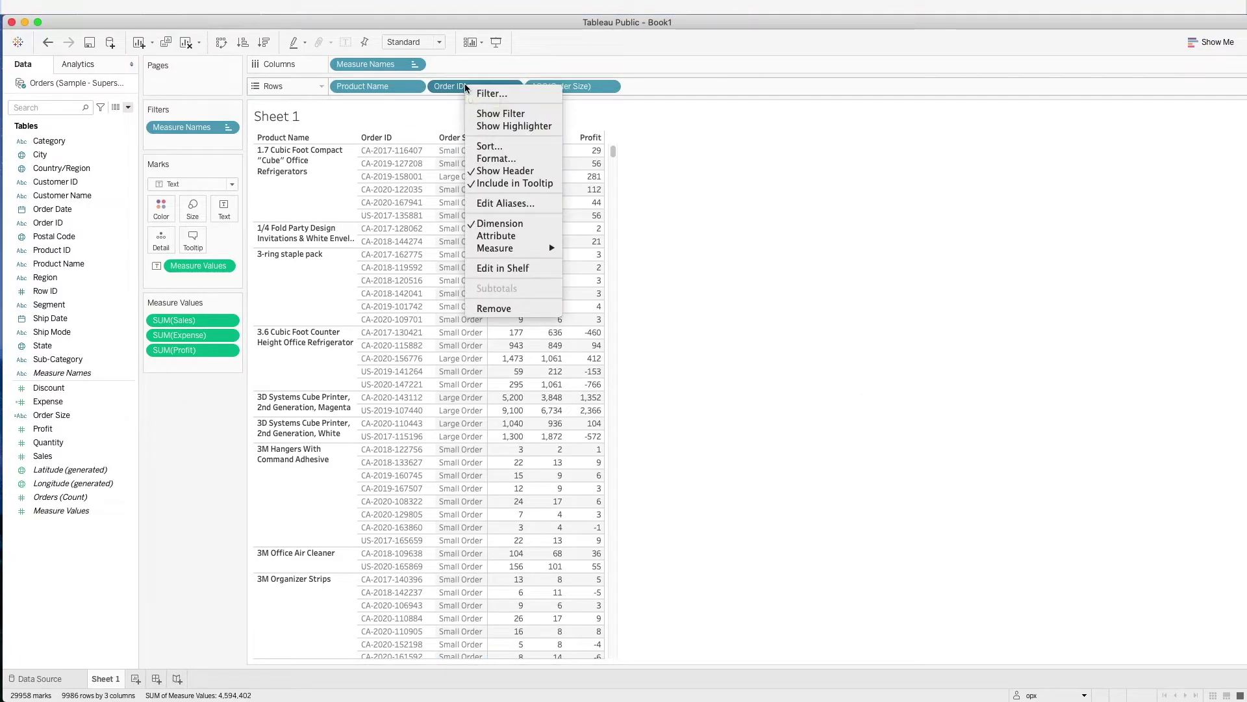
{"action": "left_click", "coordinate": [516, 308]}
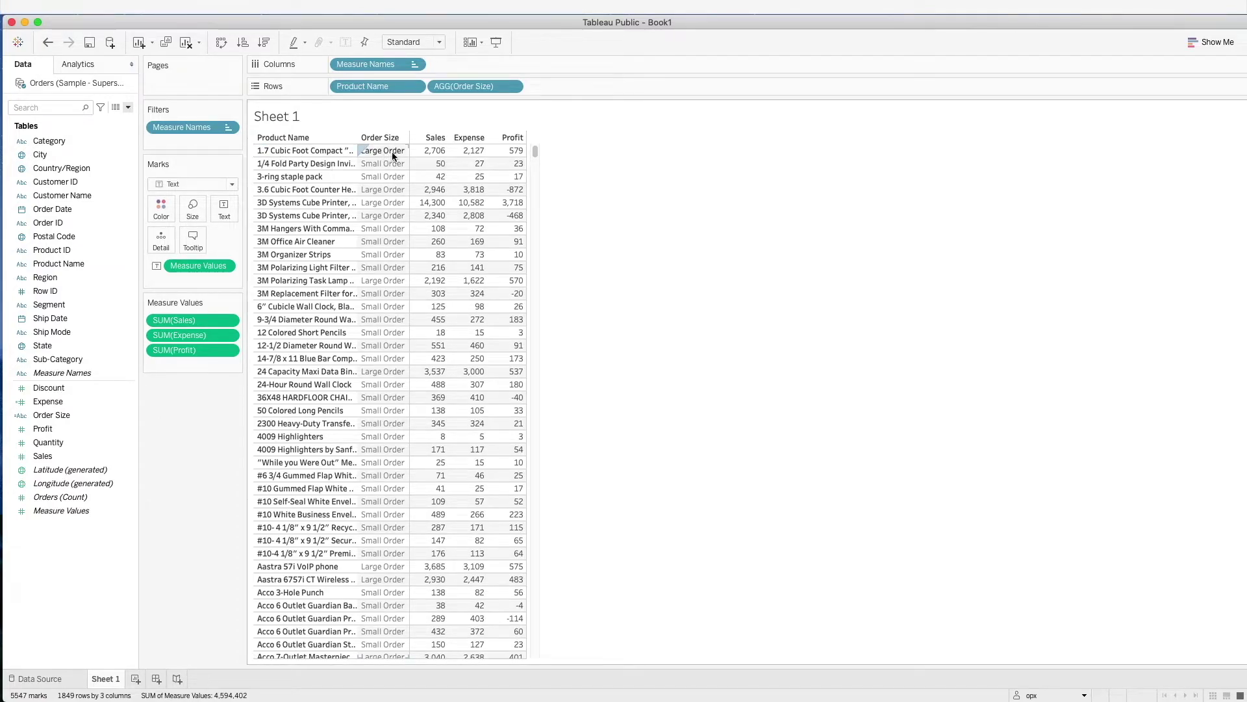
{"action": "mouse_move", "coordinate": [436, 156]}
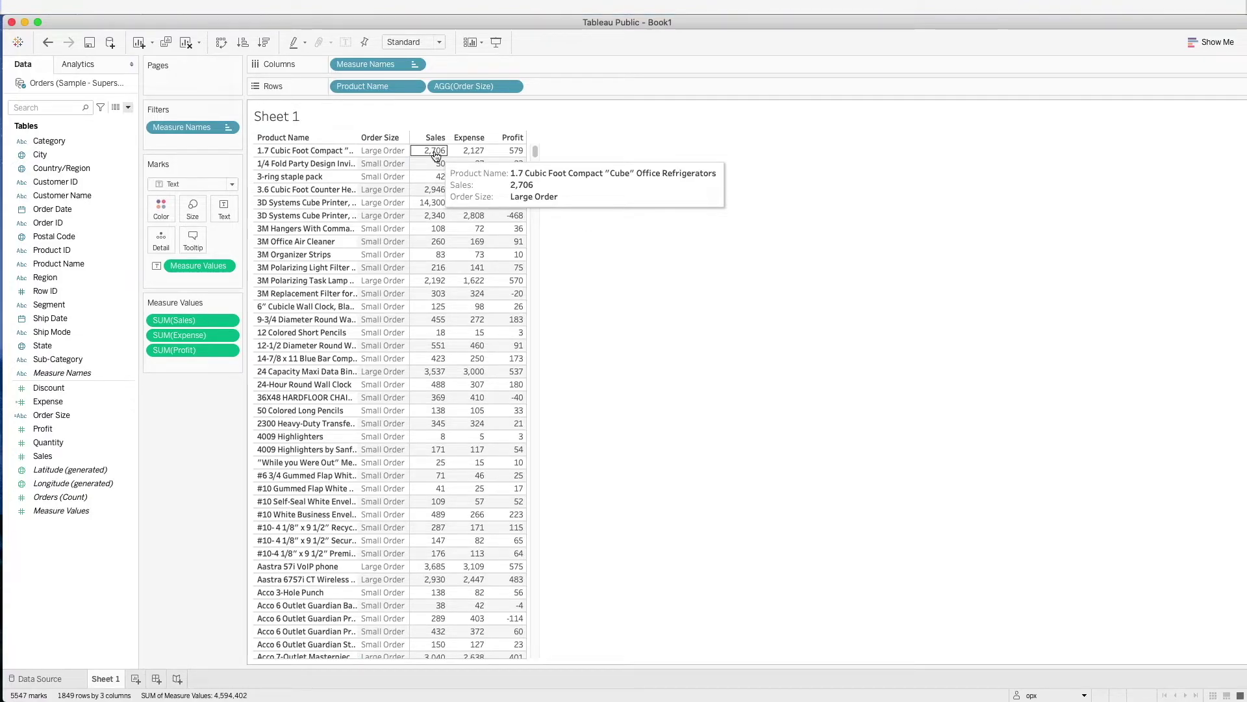
{"action": "left_click", "coordinate": [379, 150]}
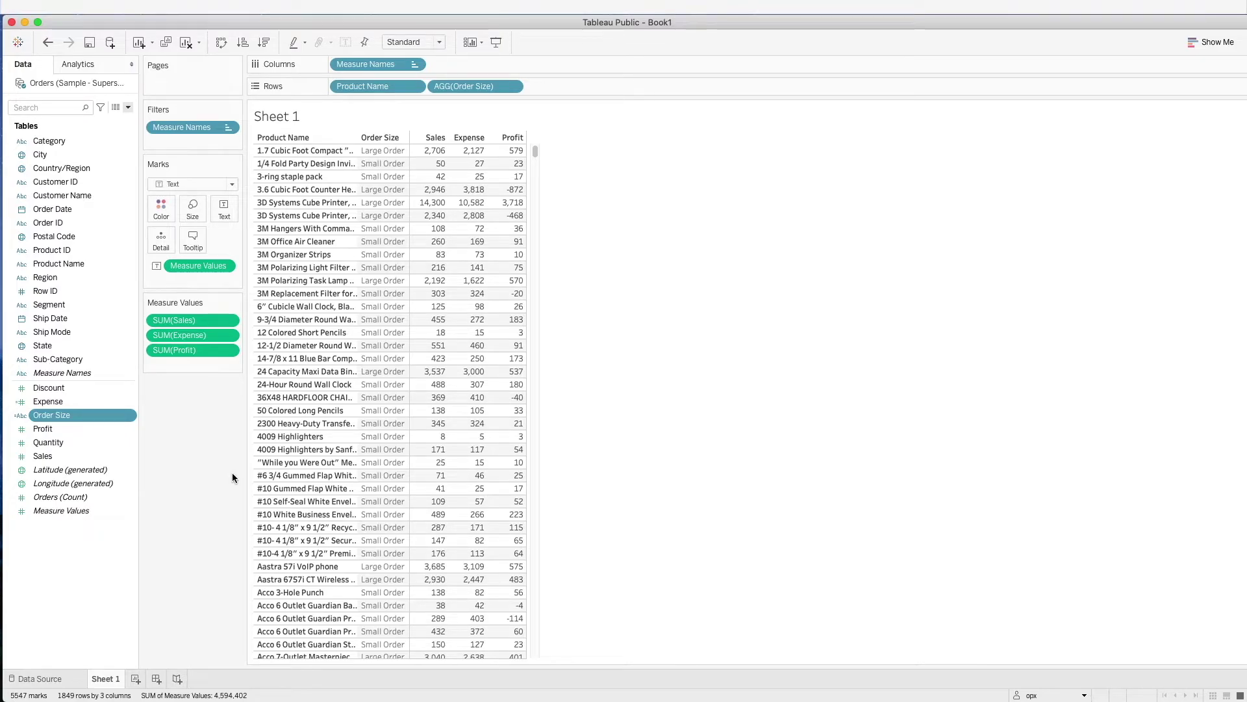
Start a new calculated field named Rank By quantity.
{"action": "left_click", "coordinate": [128, 107]}
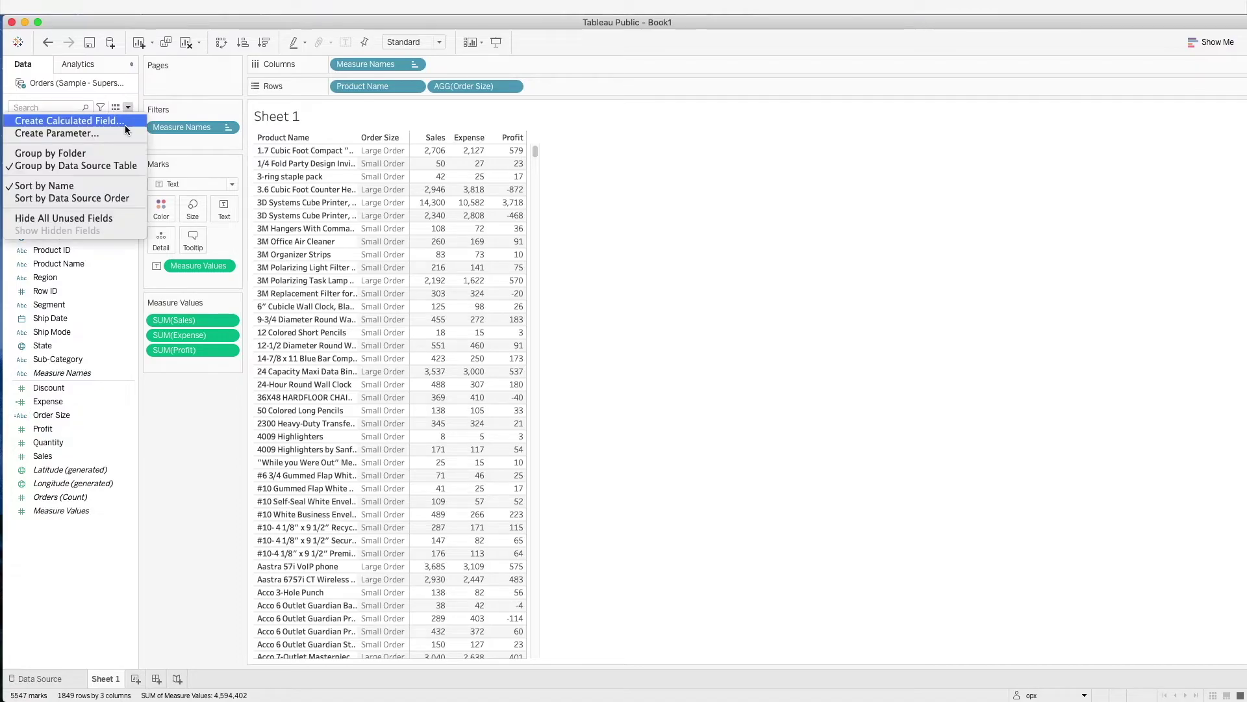
{"action": "left_click", "coordinate": [125, 120]}
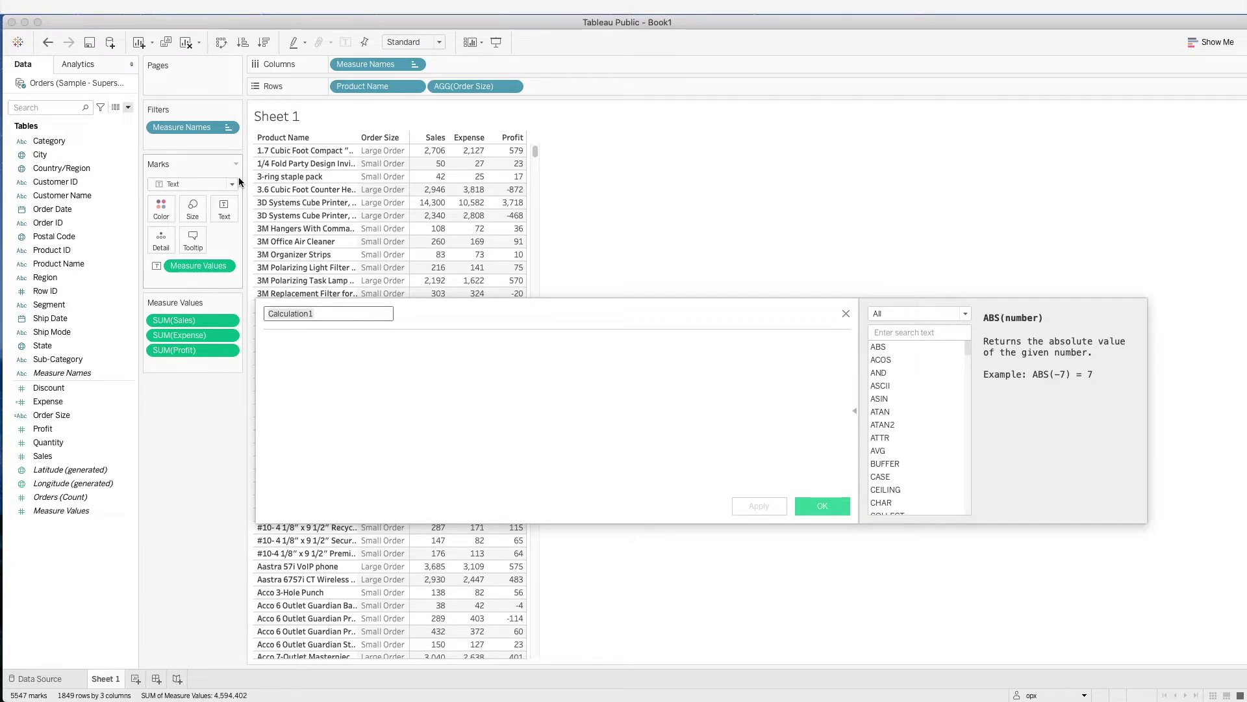
{"action": "type", "text": "Rank "}
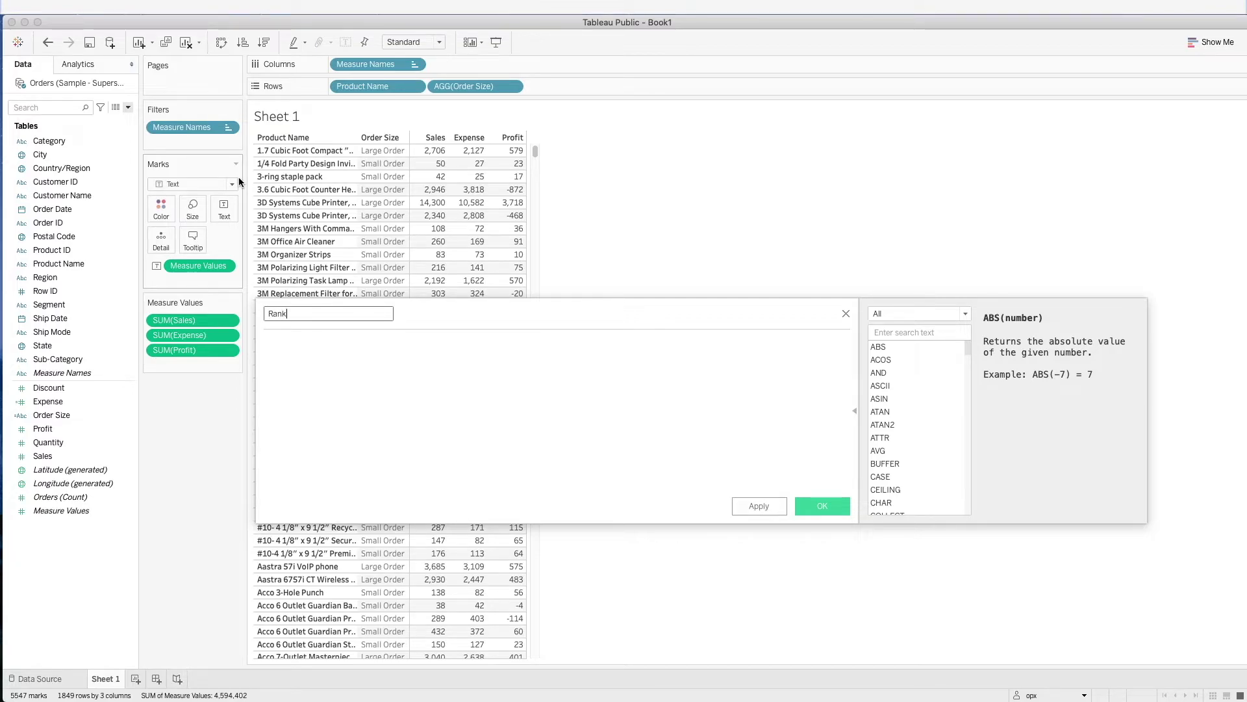
{"action": "type", "text": "By wyua"}
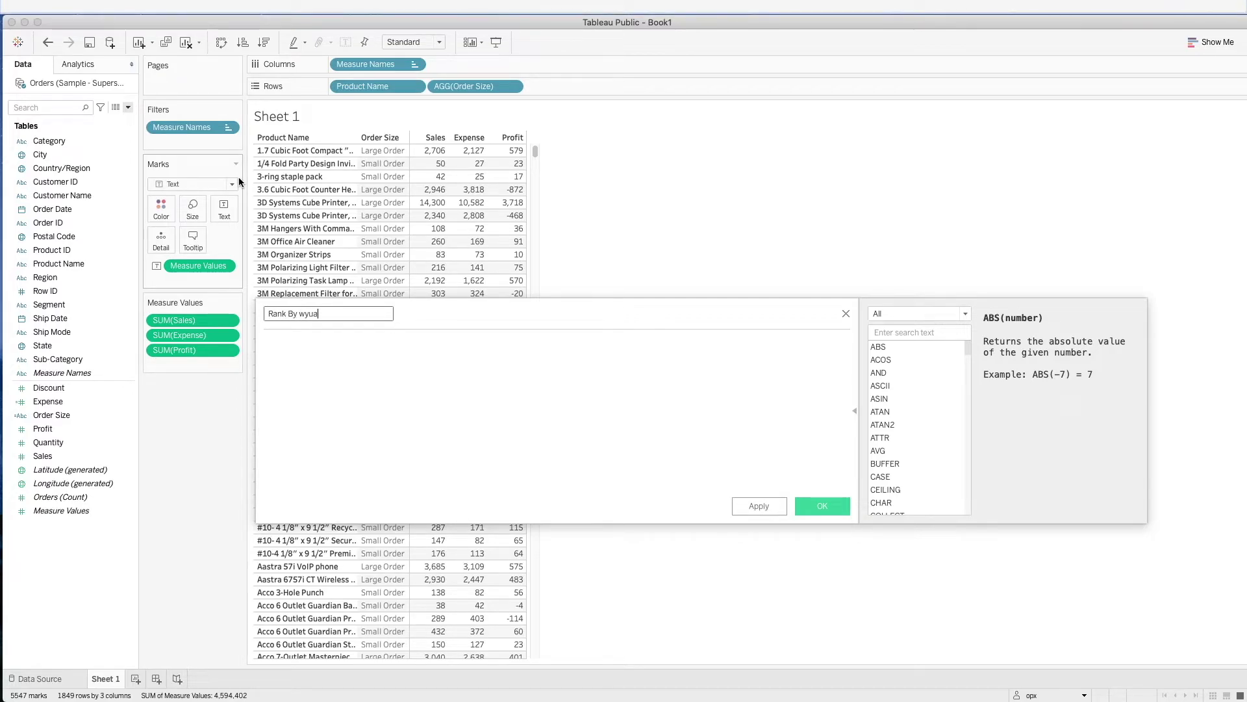
{"action": "key", "text": "BackSpace"}
{"action": "key", "text": "BackSpace"}
{"action": "key", "text": "BackSpace"}
{"action": "key", "text": "BackSpace"}
{"action": "type", "text": "quan"}
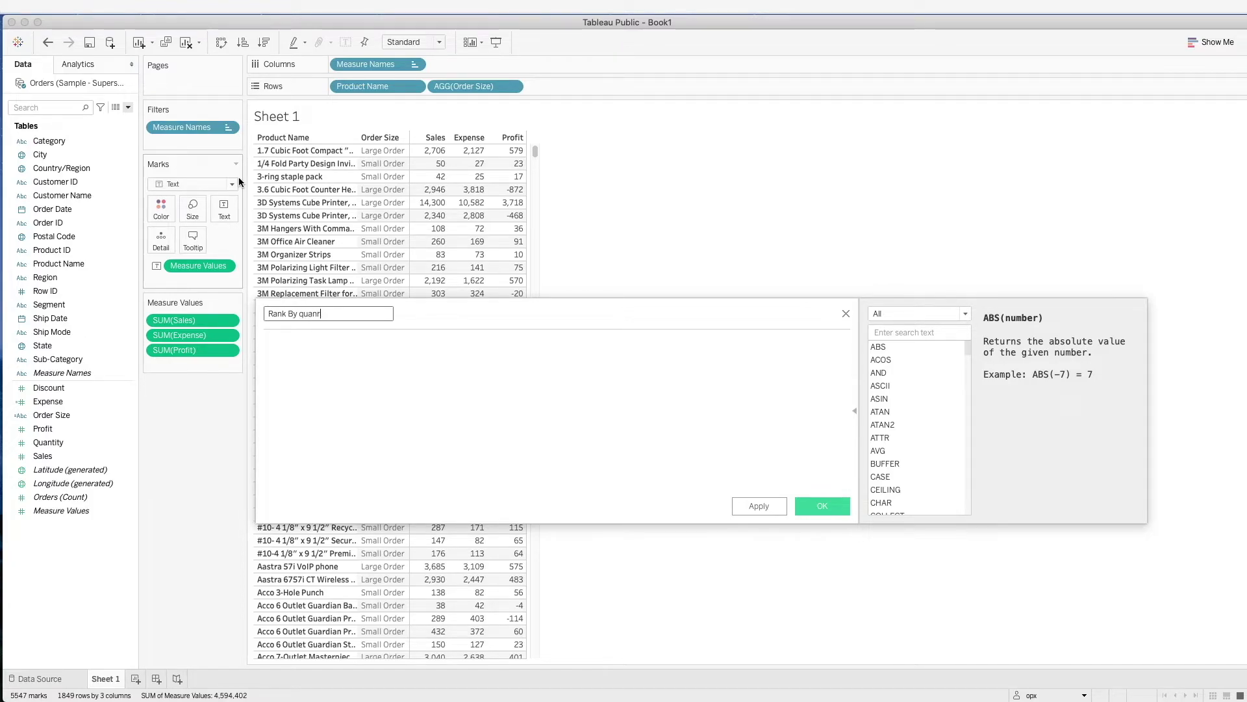
{"action": "type", "text": "tity"}
{"action": "key", "text": "Tab"}
Enter the formula rank(sum([Quantity])) and save the field.
{"action": "type", "text": "rank("}
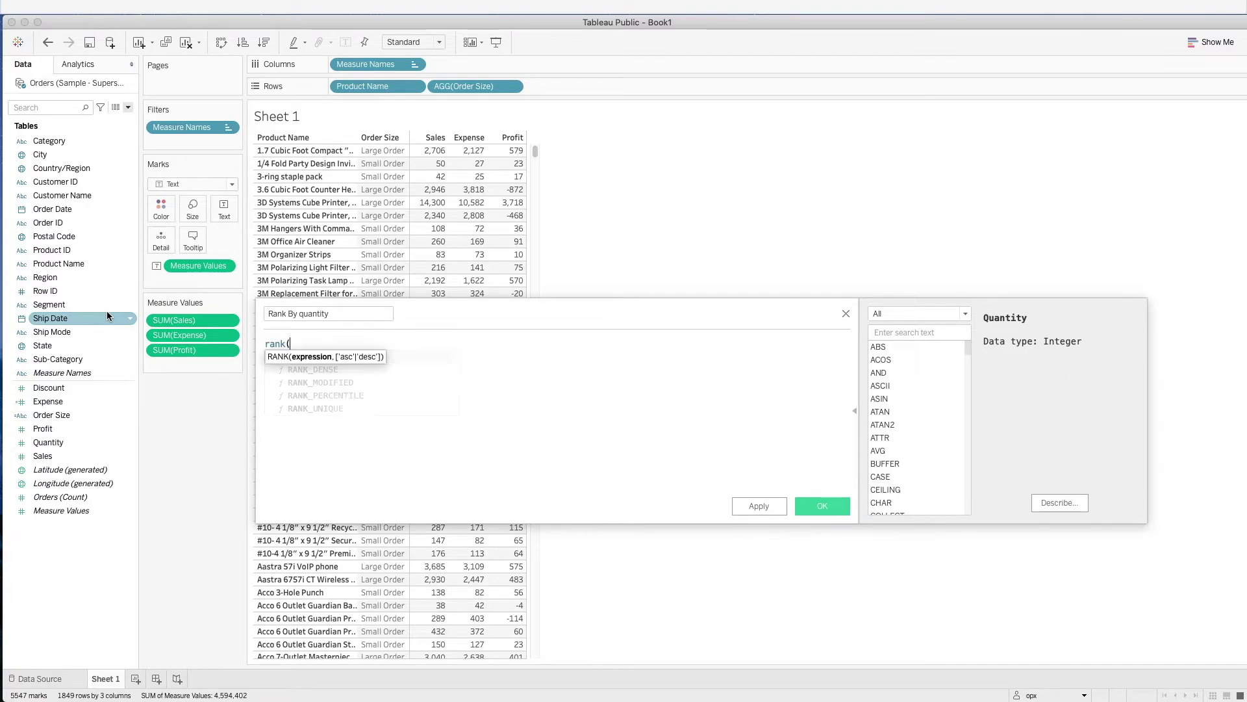
{"action": "type", "text": "sum(q"}
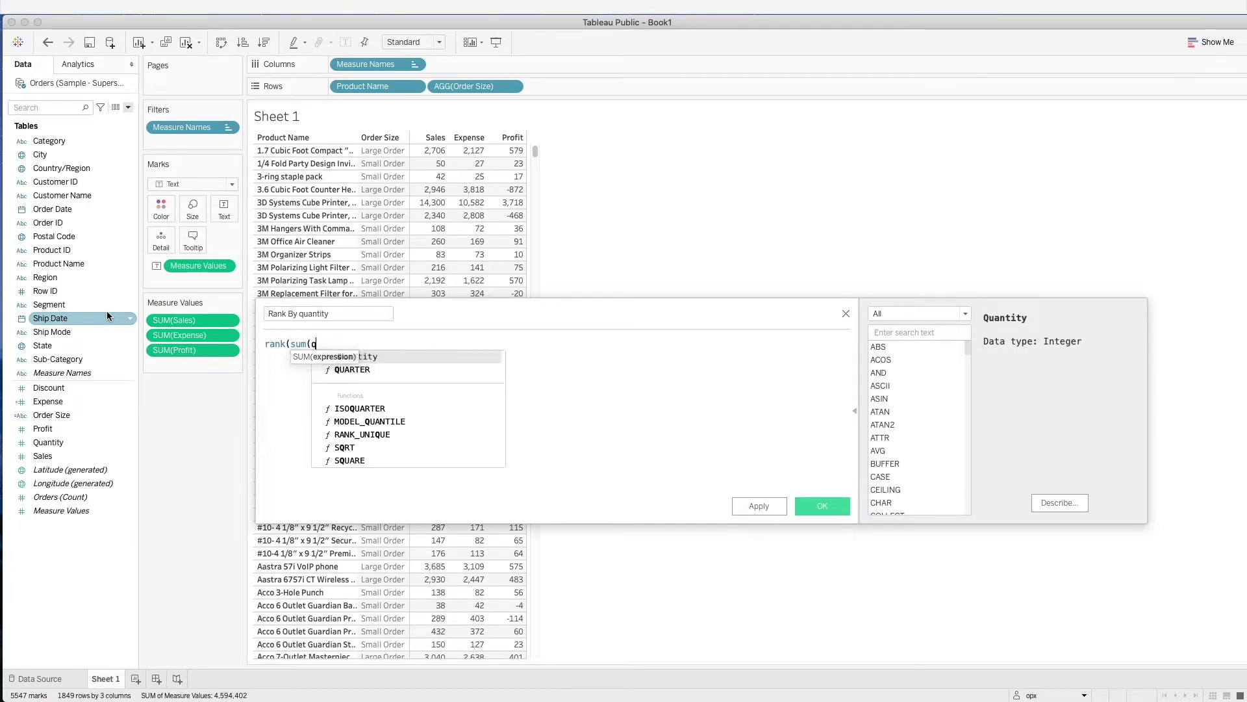
{"action": "key", "text": "Return"}
{"action": "type", "text": "))"}
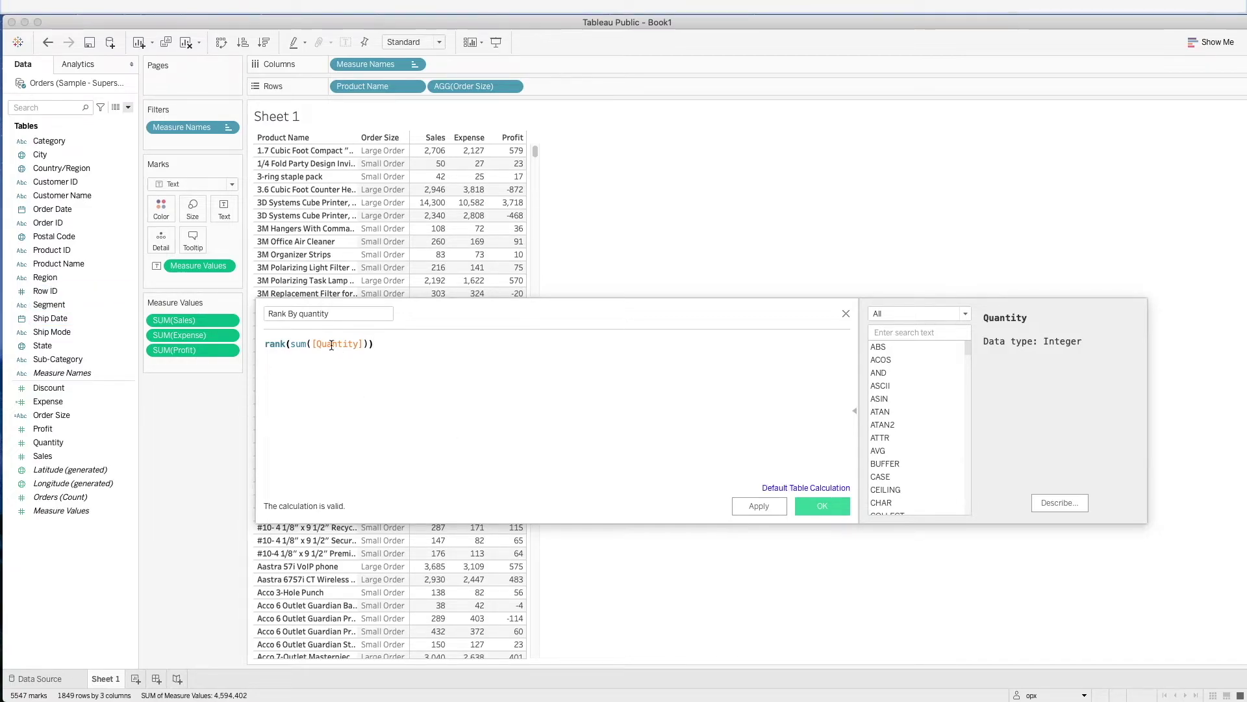
{"action": "left_click", "coordinate": [264, 345]}
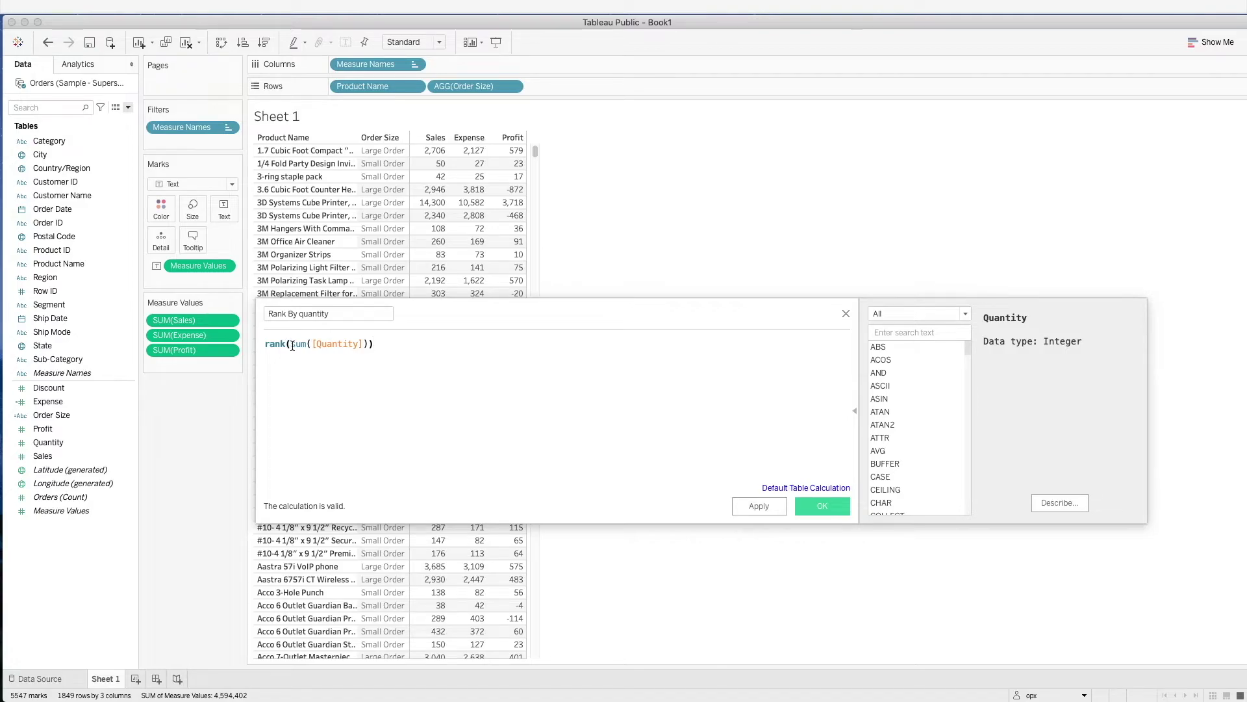
{"action": "mouse_move", "coordinate": [290, 344]}
{"action": "left_mouse_down"}
{"action": "mouse_move", "coordinate": [382, 349]}
{"action": "mouse_move", "coordinate": [290, 345]}
{"action": "left_mouse_up"}
{"action": "left_click", "coordinate": [382, 349]}
{"action": "key", "text": "BackSpace"}
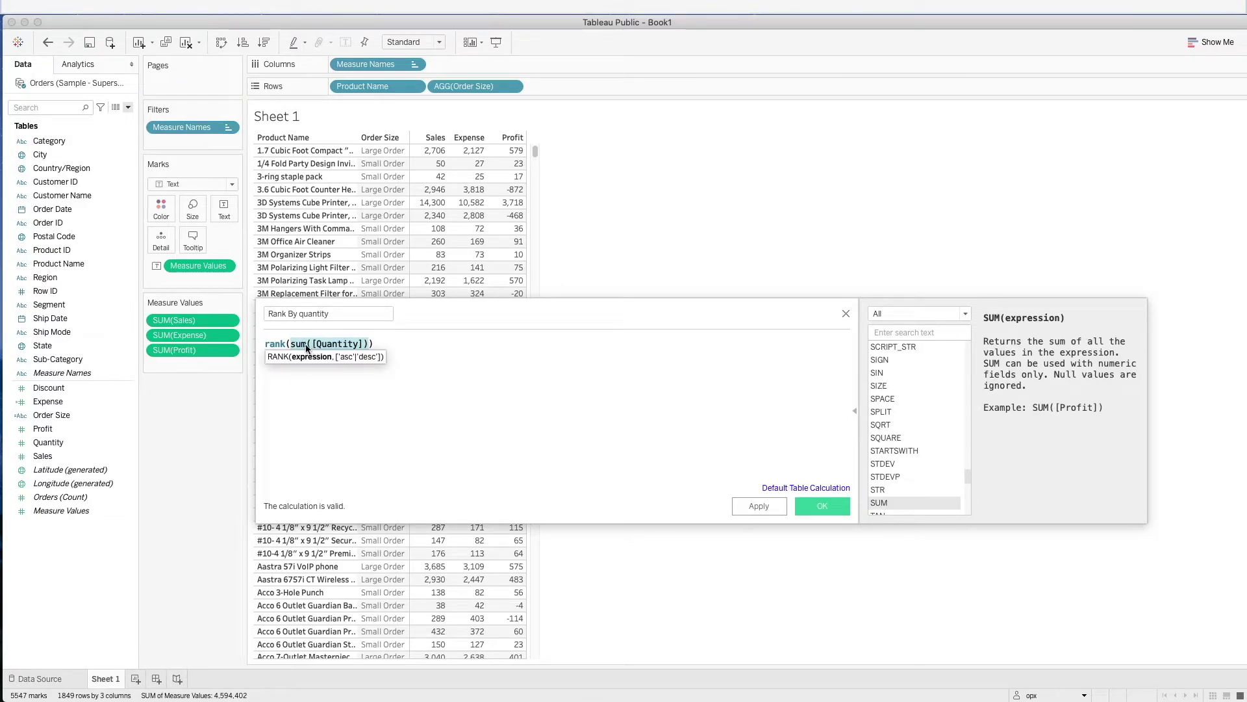
{"action": "key", "text": "BackSpace"}
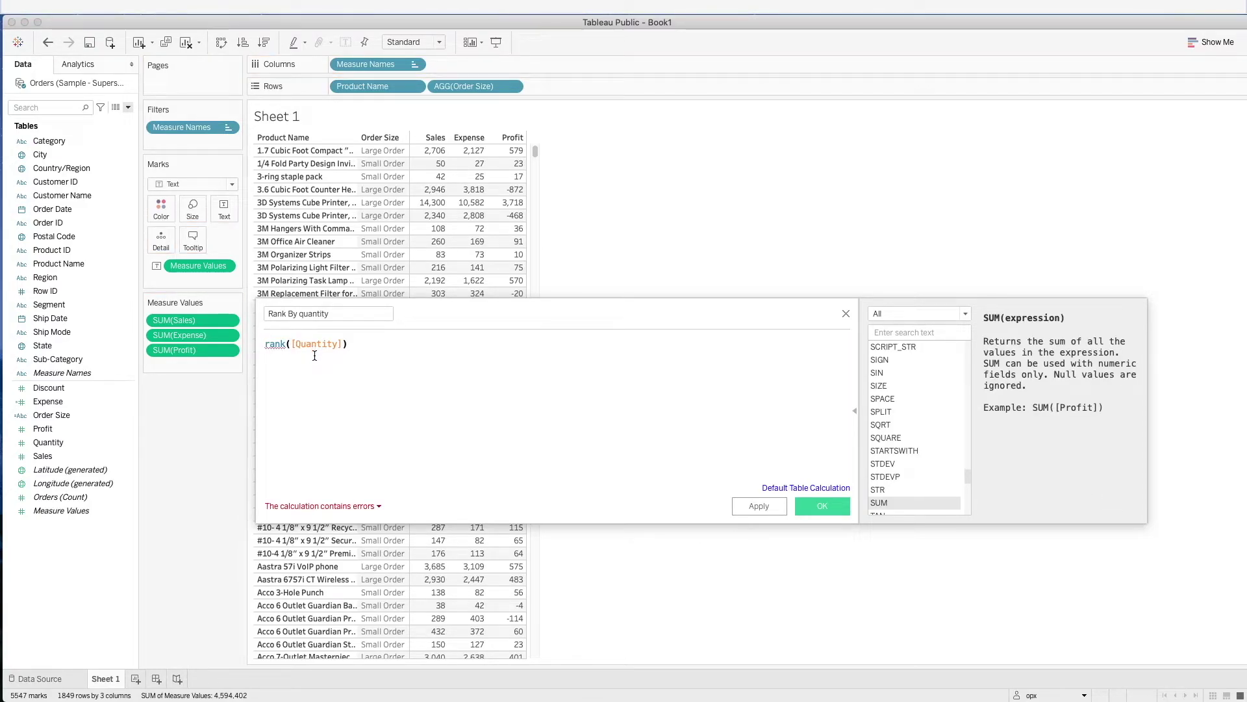
{"action": "key", "text": "ctrl+z"}
{"action": "key", "text": "ctrl+z"}
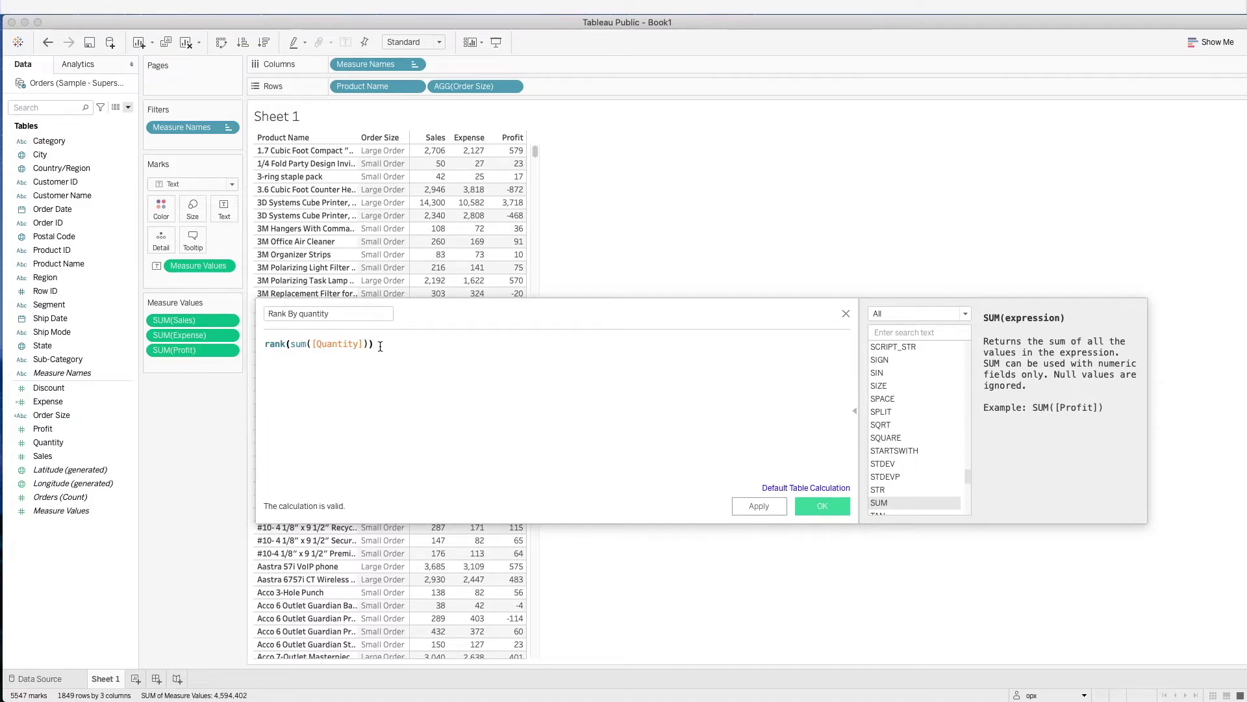
{"action": "left_click", "coordinate": [807, 508]}
Put Rank By quantity on Rows as a discrete field in the first position.
{"action": "left_click_drag", "start_coordinate": [85, 461], "coordinate": [580, 99]}
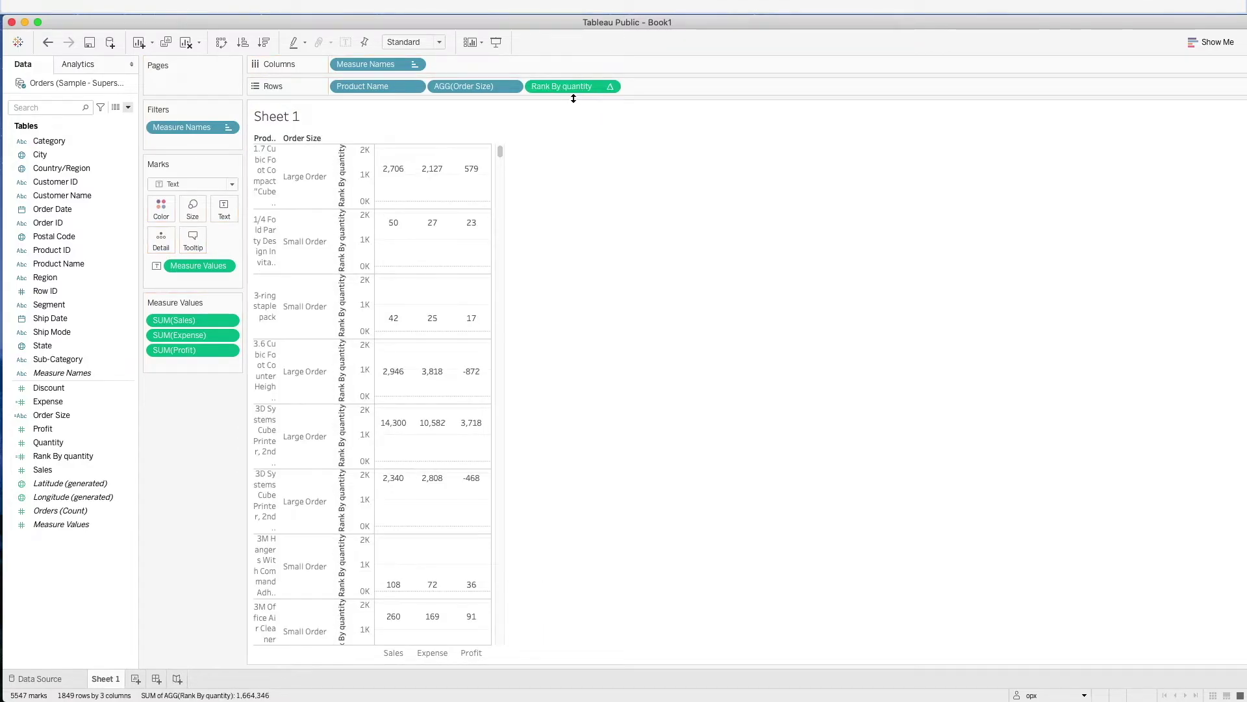
{"action": "right_click", "coordinate": [584, 85]}
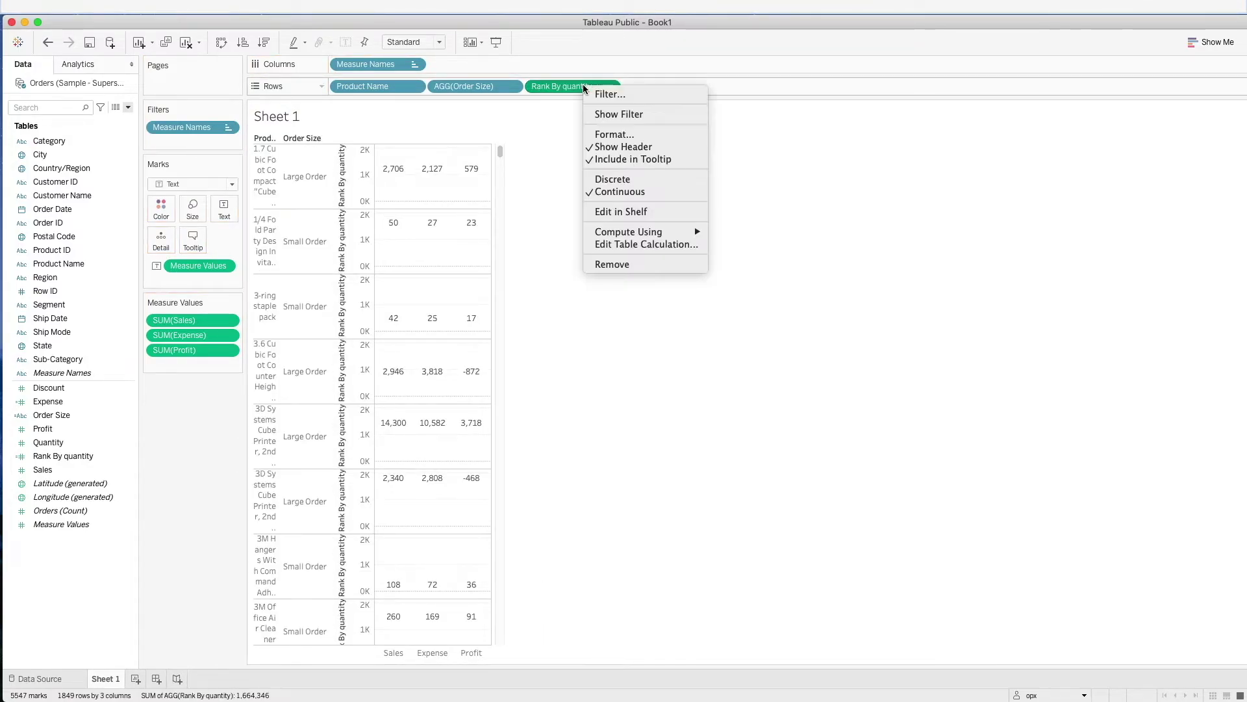
{"action": "left_click", "coordinate": [624, 181]}
{"action": "left_click_drag", "start_coordinate": [585, 89], "coordinate": [343, 86]}
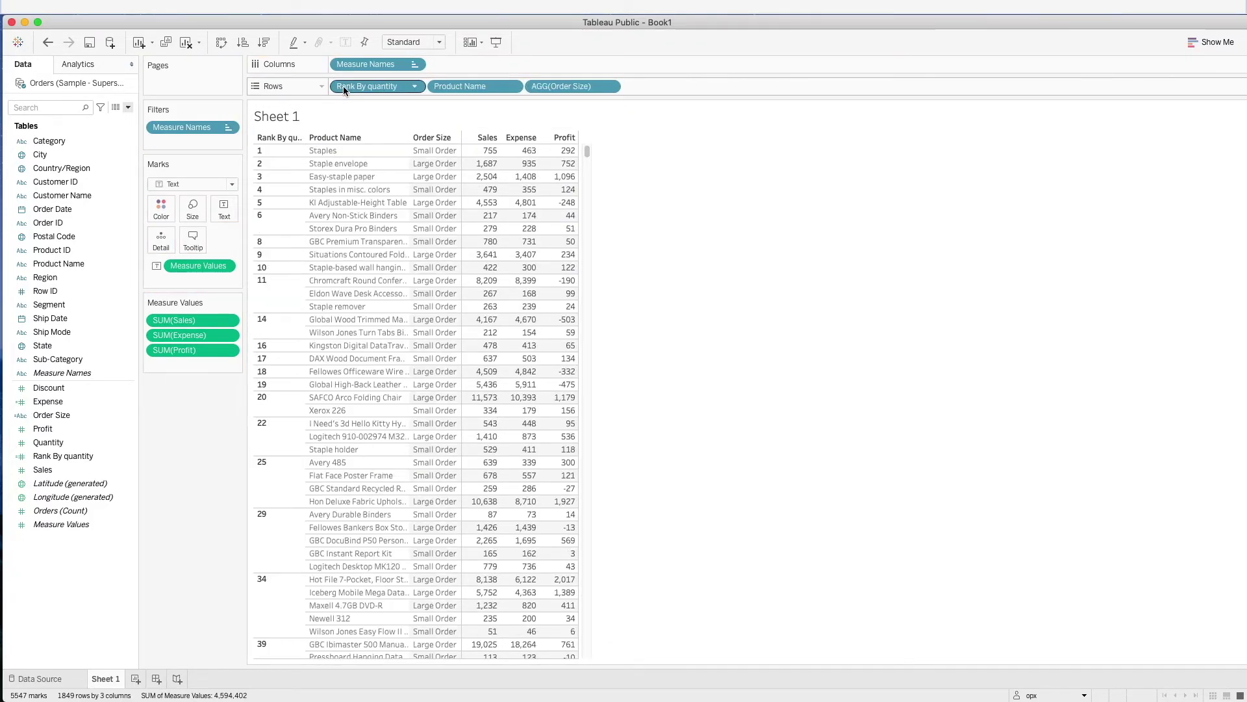
Add Quantity to Measure Values alongside Sales, Expense and Profit.
{"action": "left_click_drag", "start_coordinate": [58, 447], "coordinate": [217, 313]}
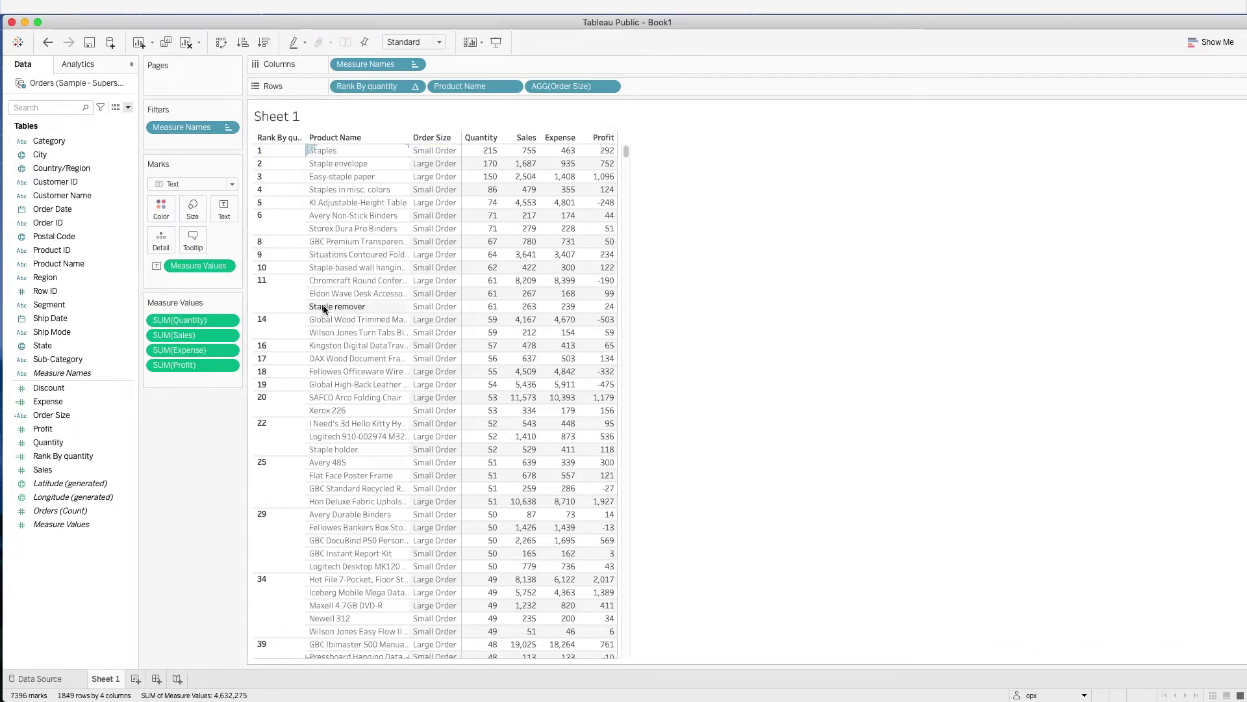
{"action": "mouse_move", "coordinate": [515, 232]}
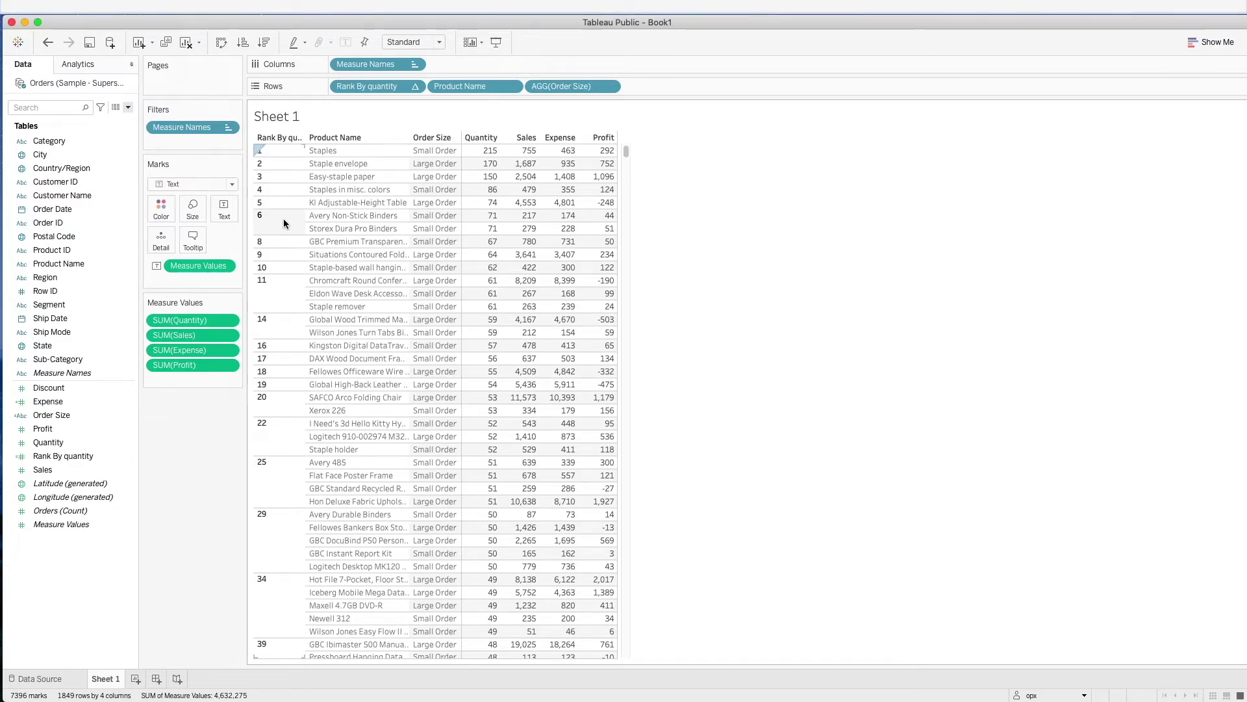
{"action": "mouse_move", "coordinate": [479, 221]}
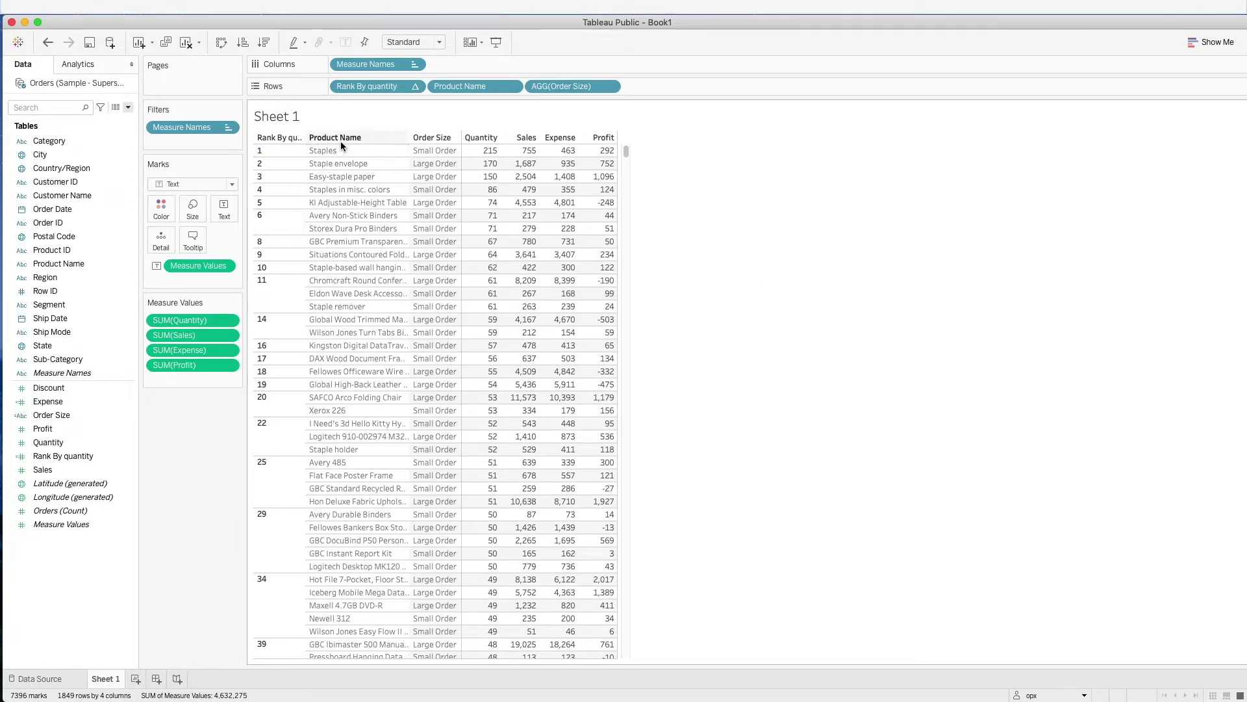
{"action": "double_click", "coordinate": [367, 86]}
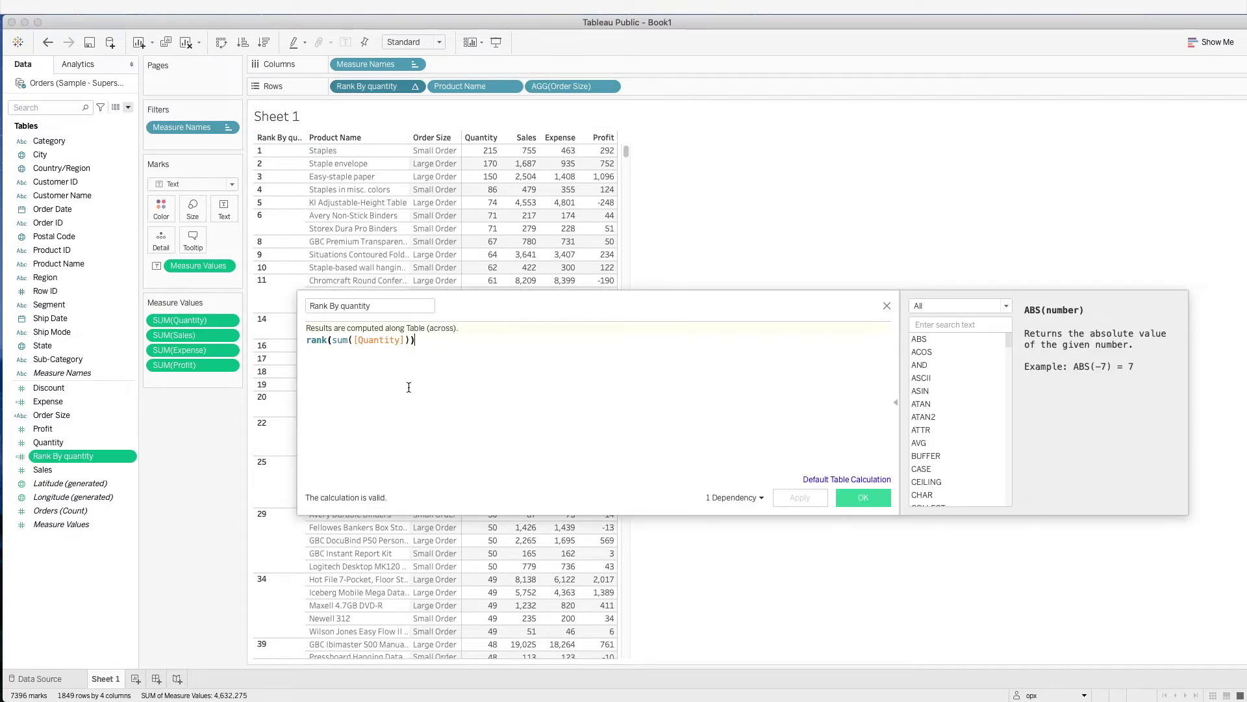
Look up the help for the RANK function in the calculation editor.
{"action": "left_click", "coordinate": [316, 340]}
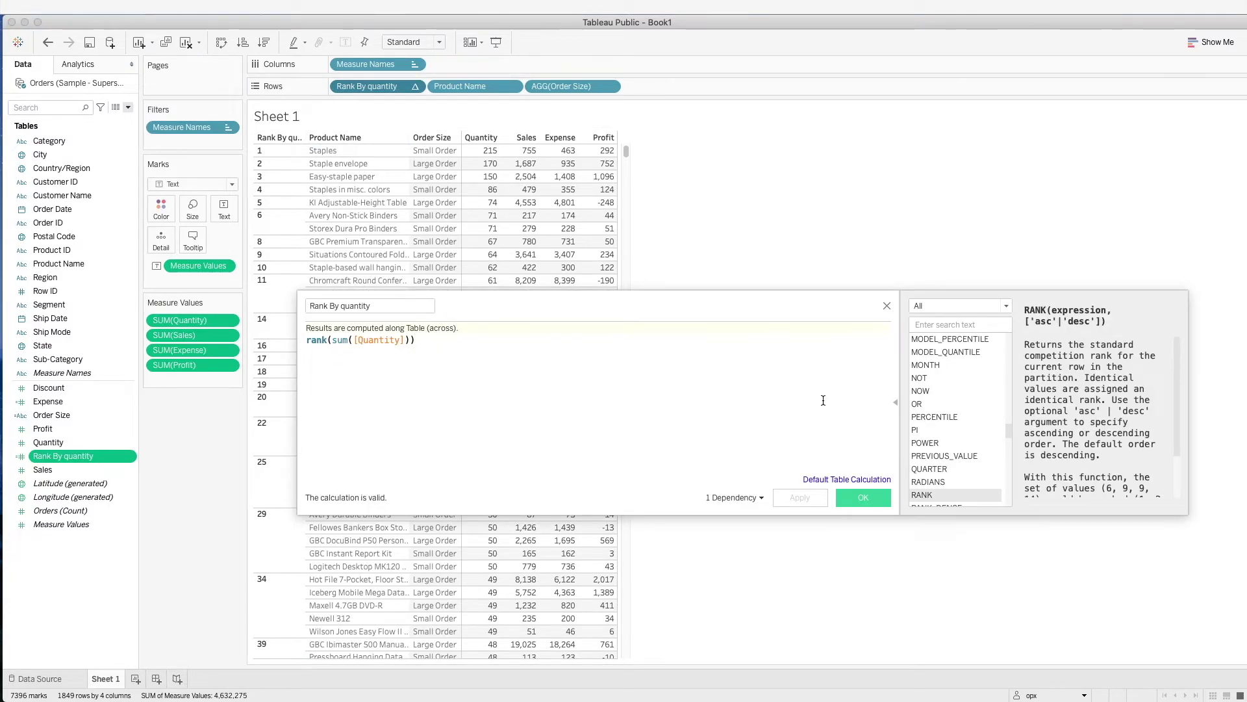
{"action": "scroll", "coordinate": [1011, 447], "scroll_direction": "down", "scroll_amount": 4}
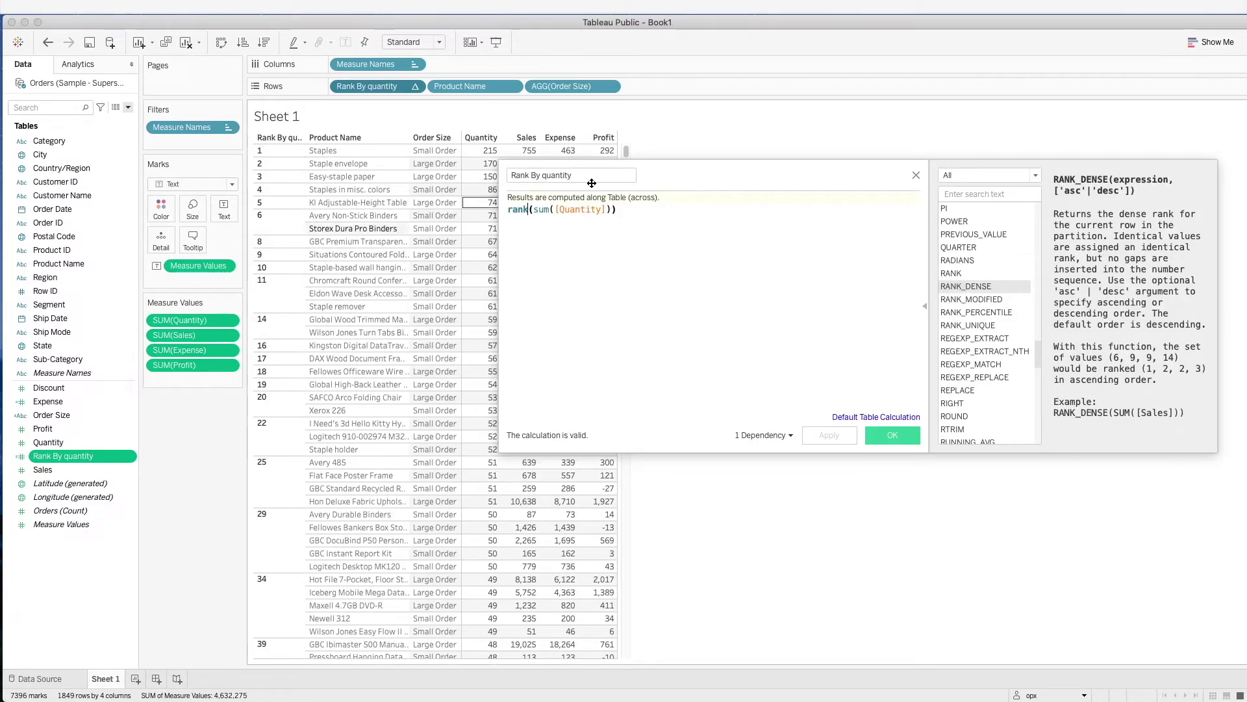
{"action": "left_click_drag", "start_coordinate": [718, 229], "coordinate": [658, 404]}
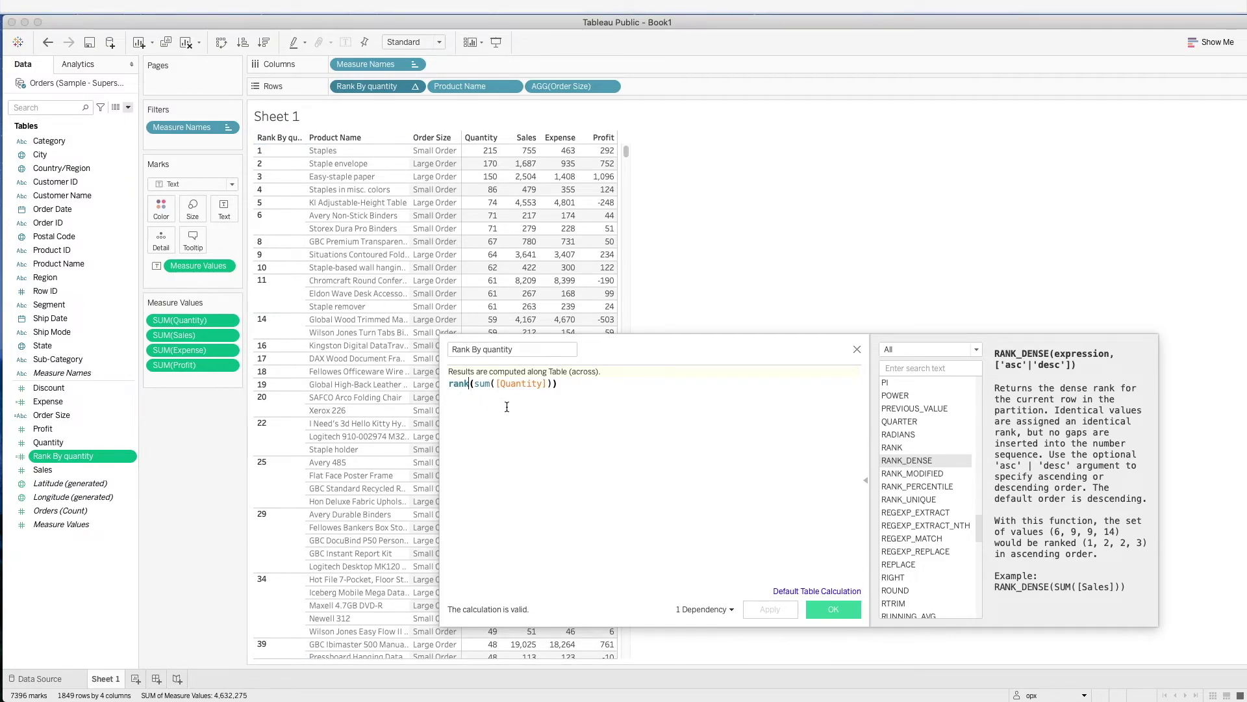
{"action": "left_click", "coordinate": [458, 384]}
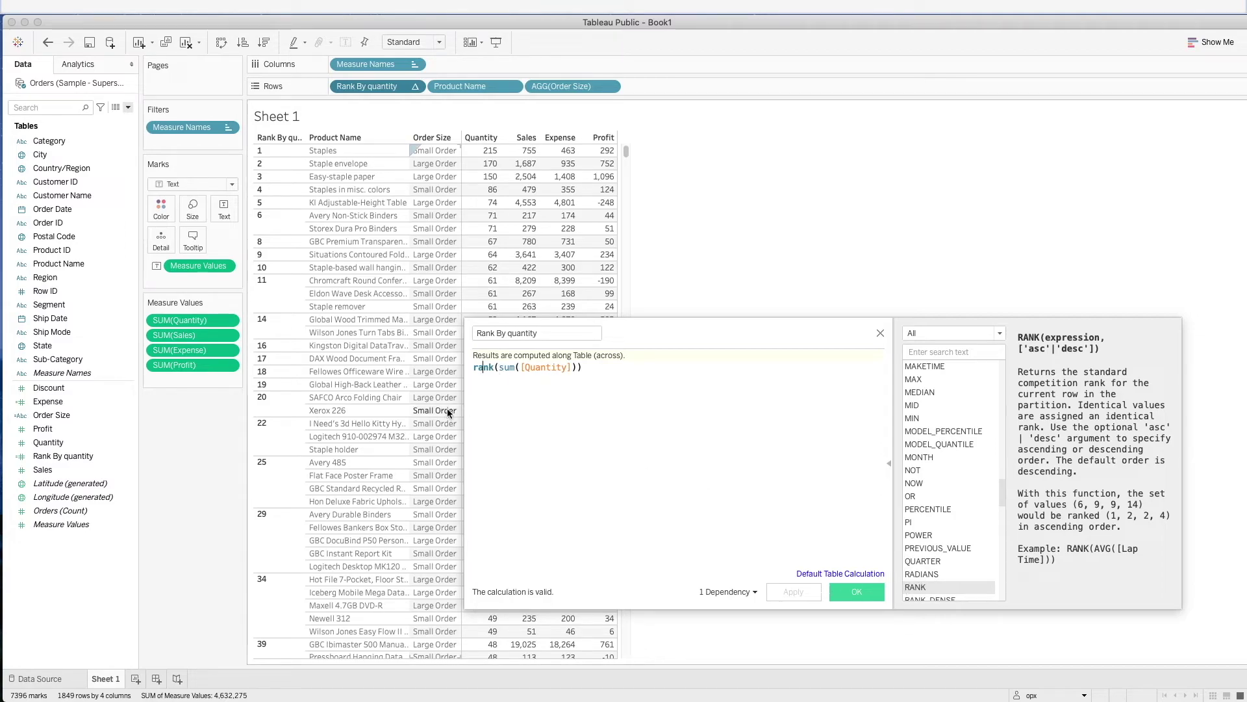
Rewrite the Rank By quantity formula as RANK_DENSE(sum([Quantity])) and apply it.
{"action": "left_click", "coordinate": [956, 587]}
{"action": "double_click", "coordinate": [966, 598]}
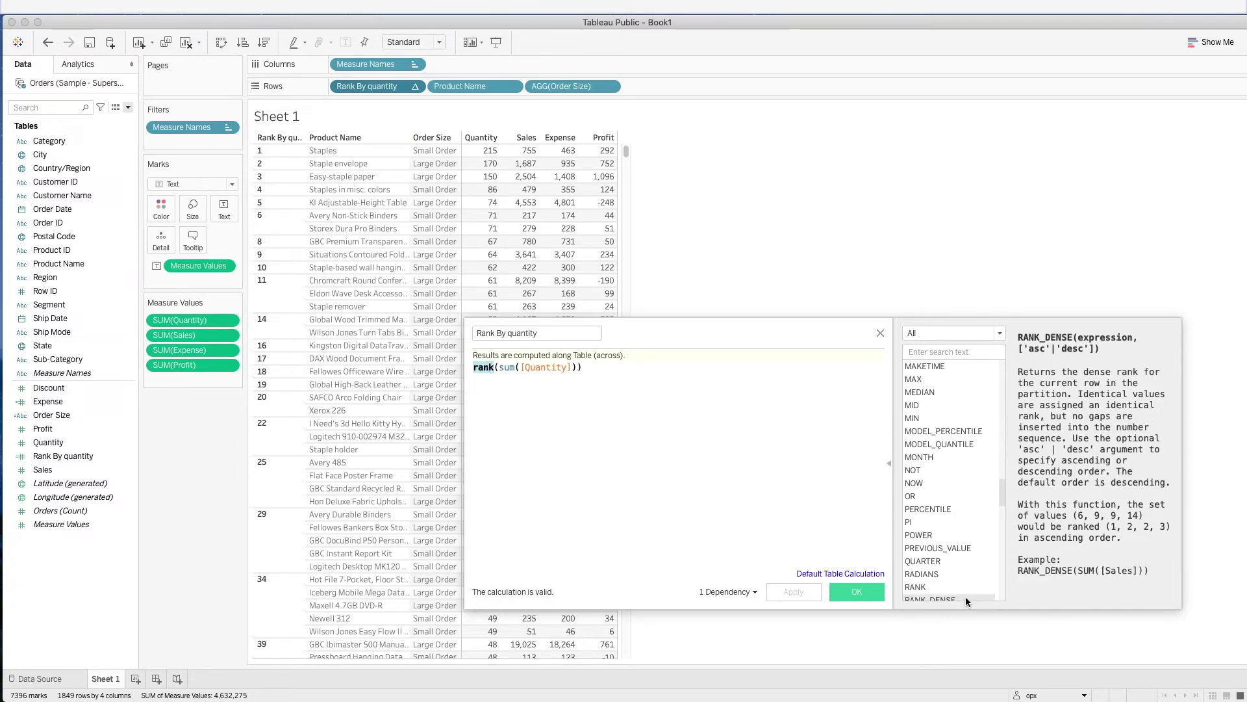
{"action": "left_click", "coordinate": [554, 392]}
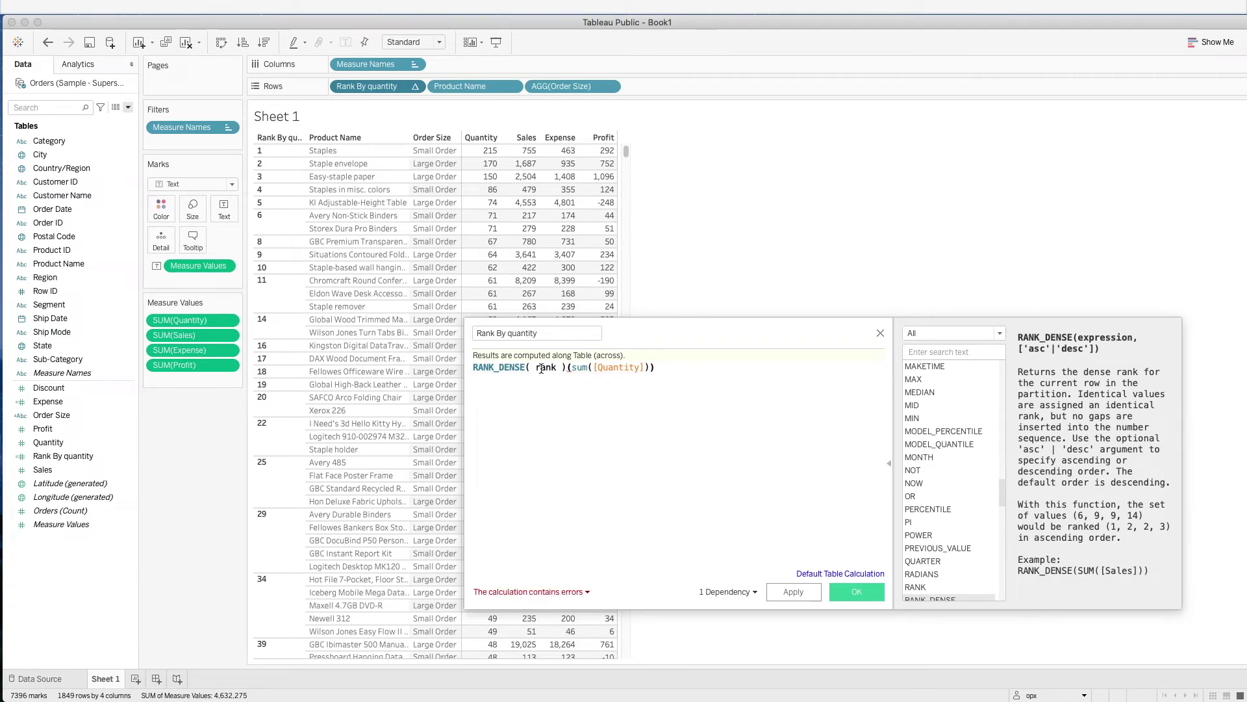
{"action": "left_click_drag", "start_coordinate": [536, 368], "coordinate": [568, 371]}
{"action": "key", "text": "BackSpace"}
{"action": "key", "text": "BackSpace"}
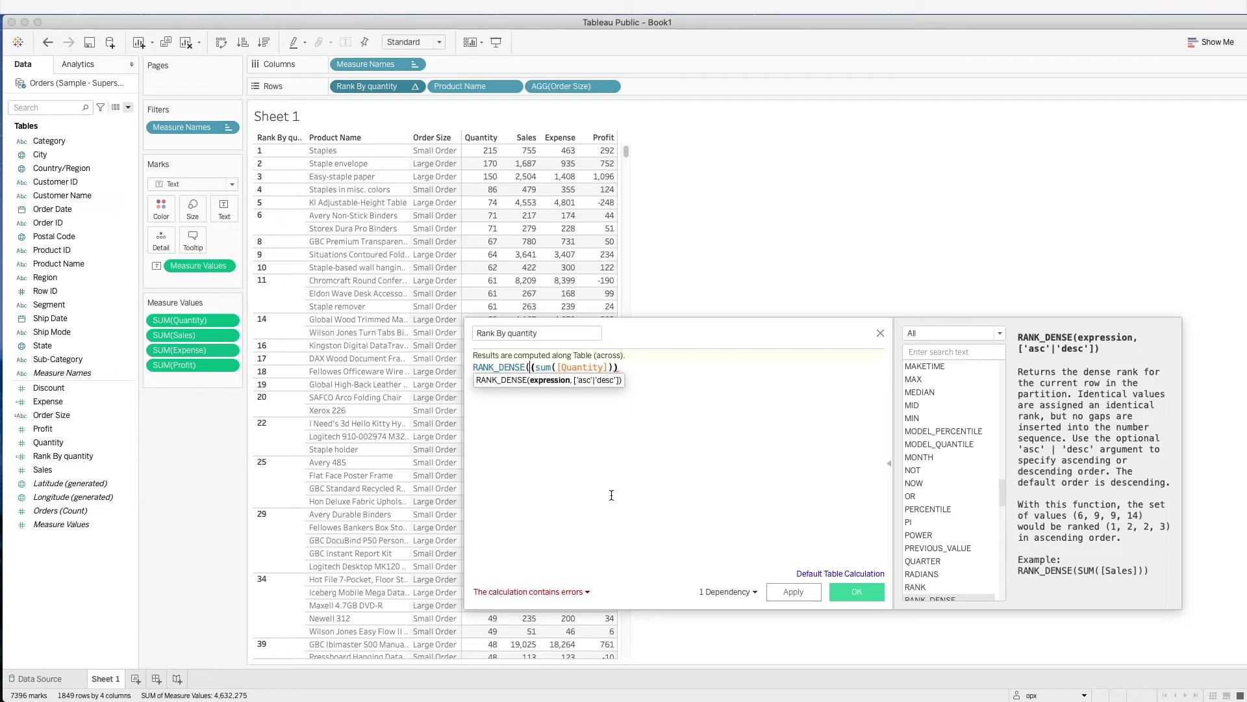
{"action": "left_click", "coordinate": [534, 368]}
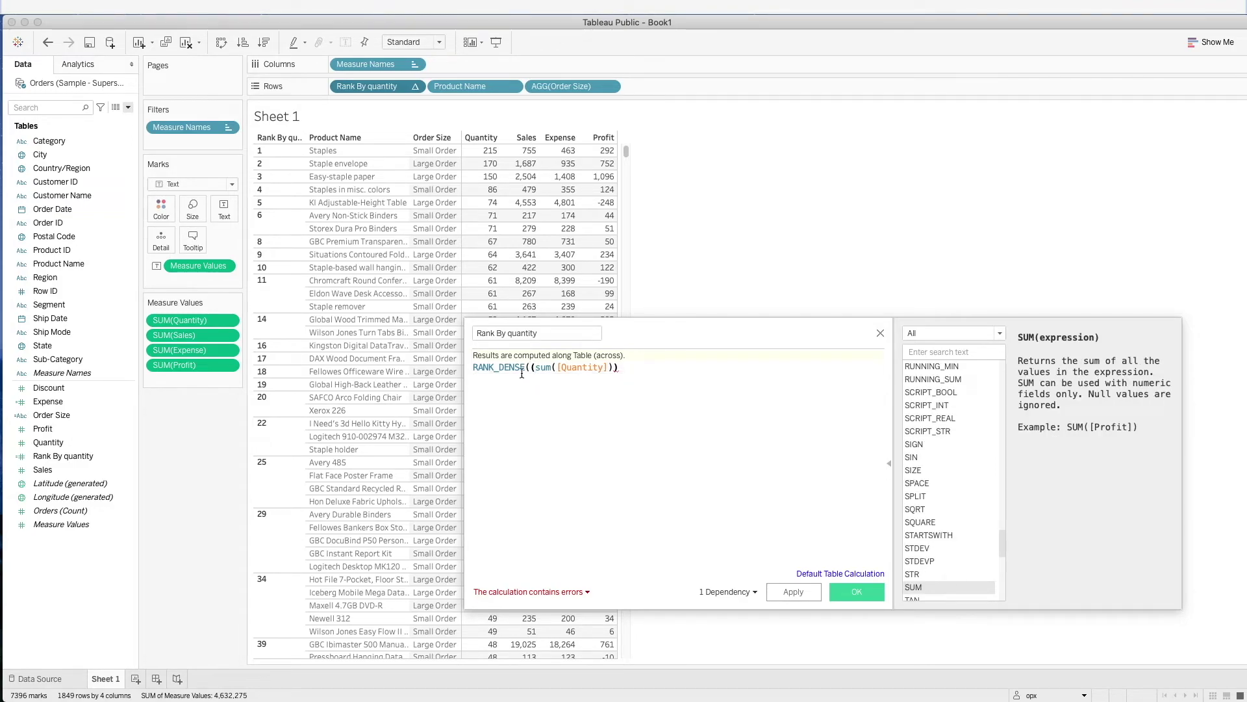
{"action": "key", "text": "BackSpace"}
{"action": "left_click", "coordinate": [654, 403]}
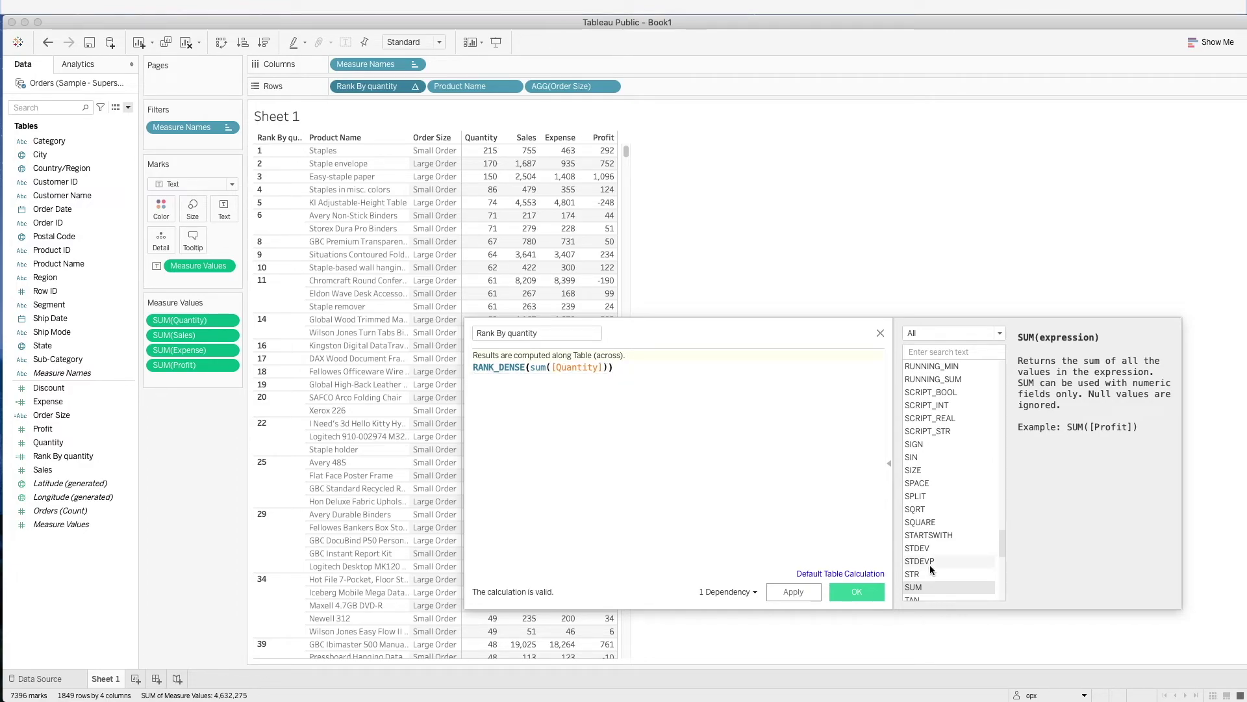
{"action": "left_click", "coordinate": [796, 592]}
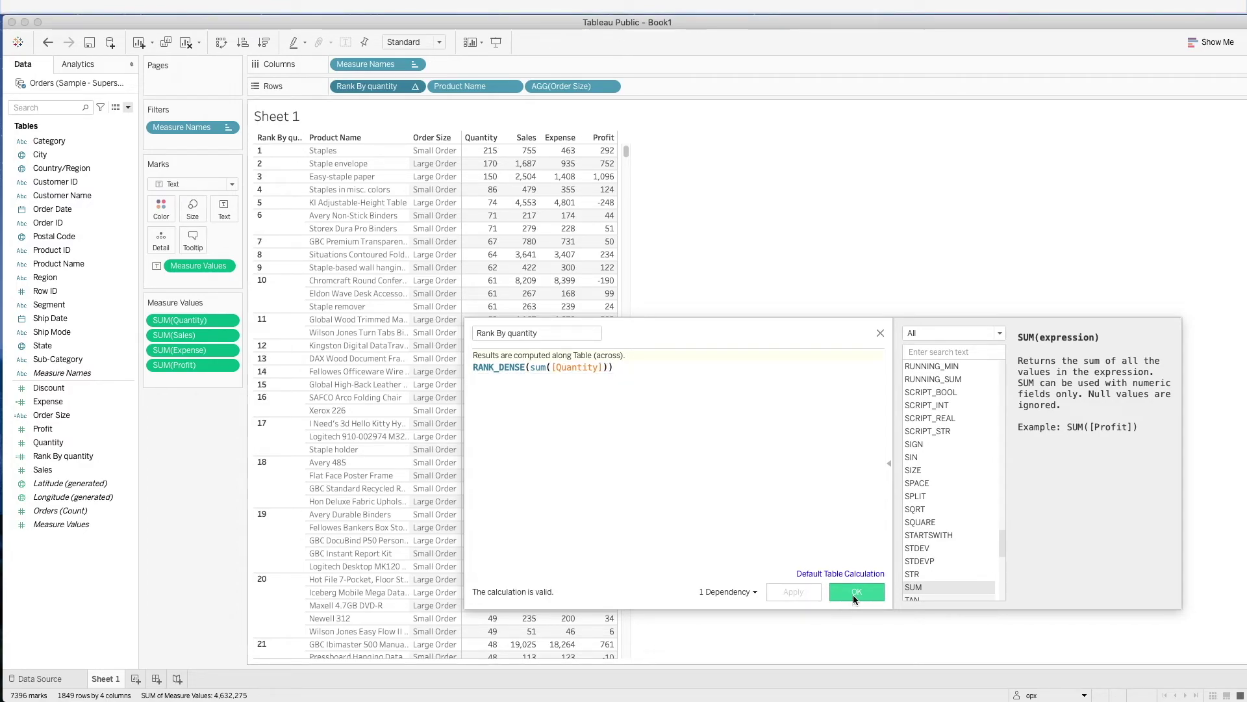
{"action": "left_click", "coordinate": [857, 592]}
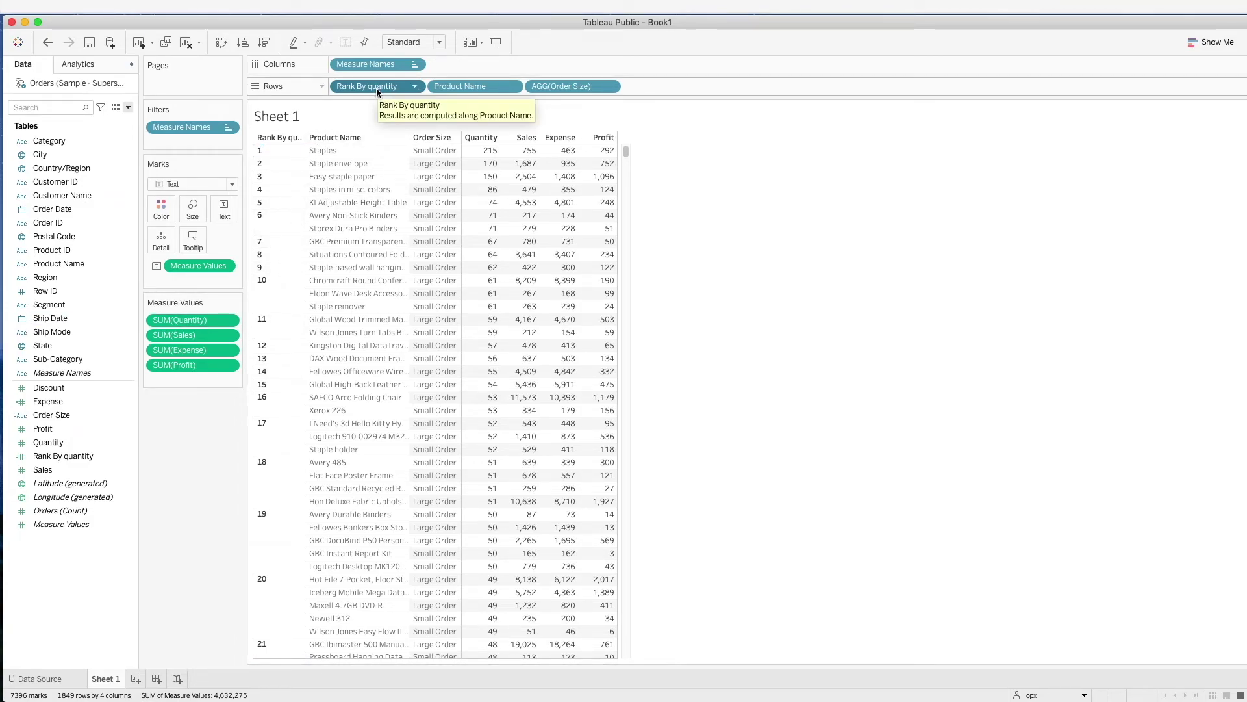
Replace the <Sheet Name> title with 'Top 10 Selling Products'.
{"action": "double_click", "coordinate": [342, 114]}
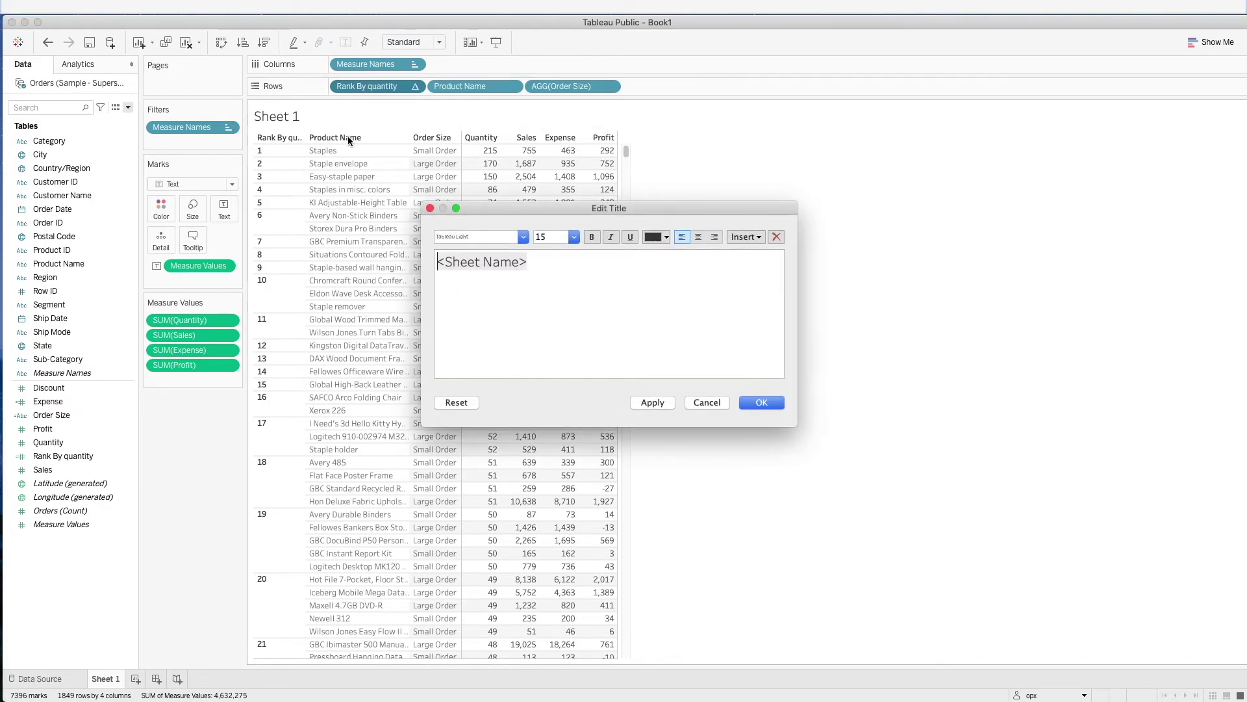
{"action": "key", "text": "super+a"}
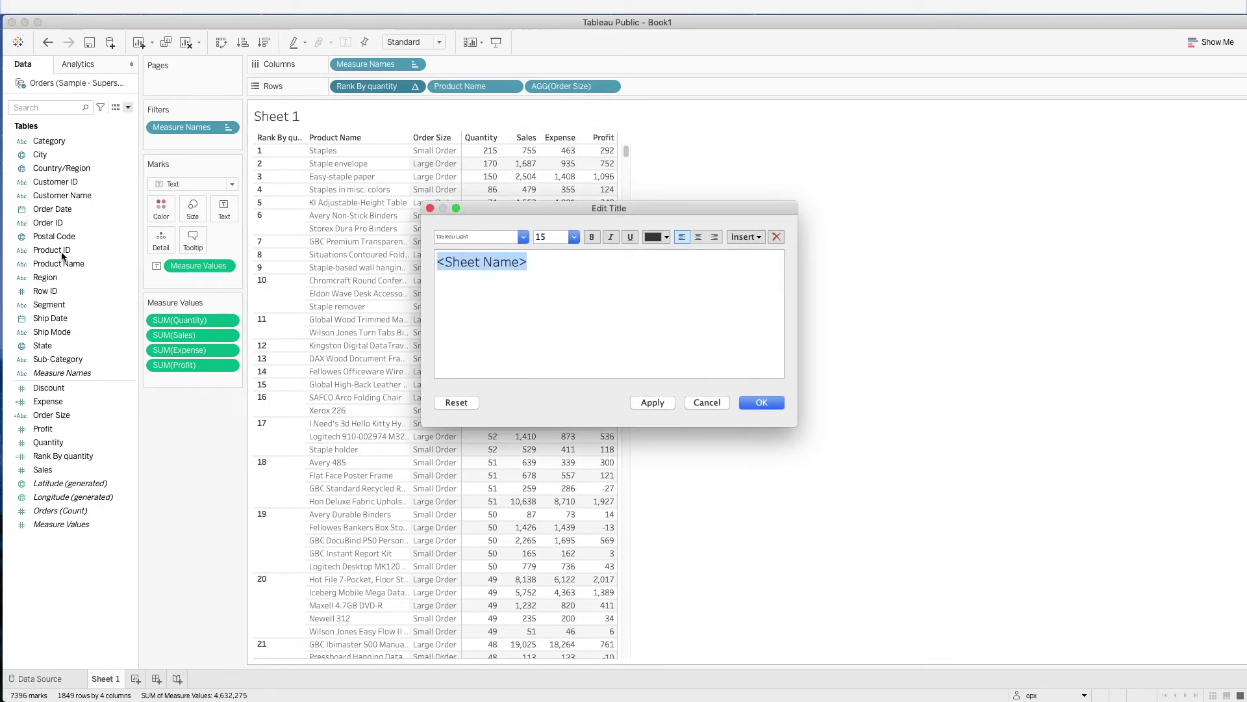
{"action": "type", "text": "Top 10 "}
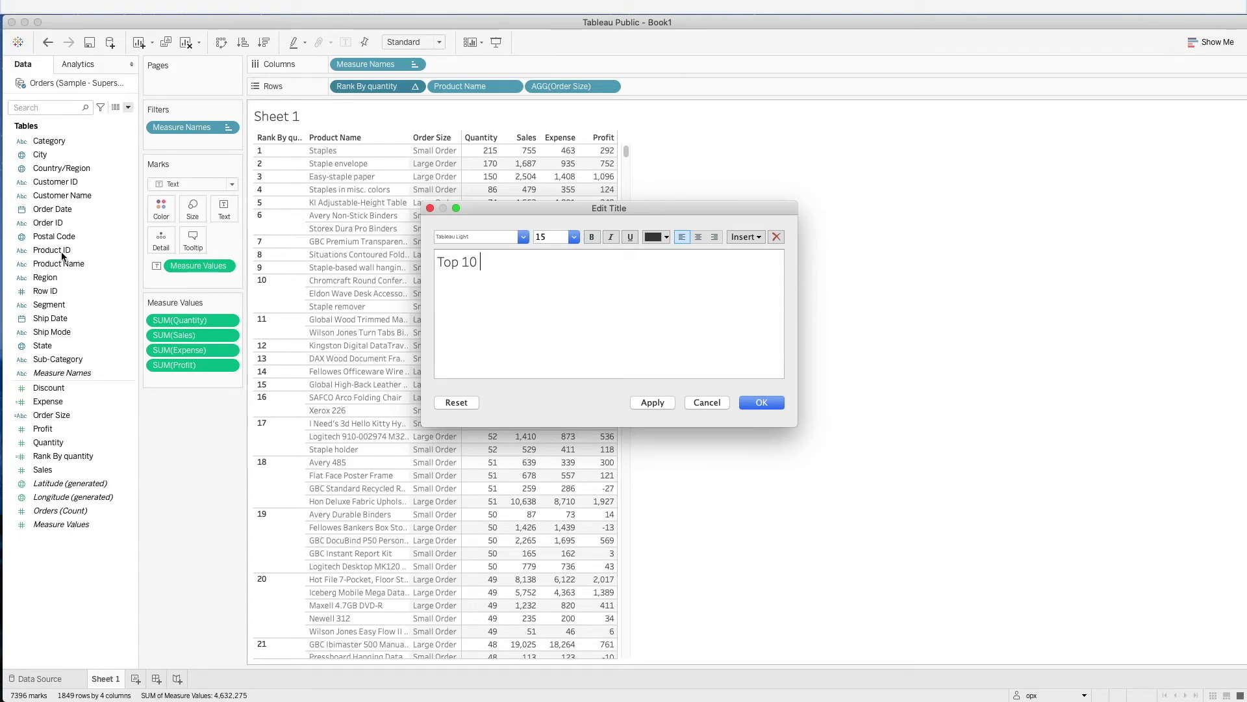
{"action": "type", "text": "Selling Products"}
{"action": "left_click", "coordinate": [766, 402]}
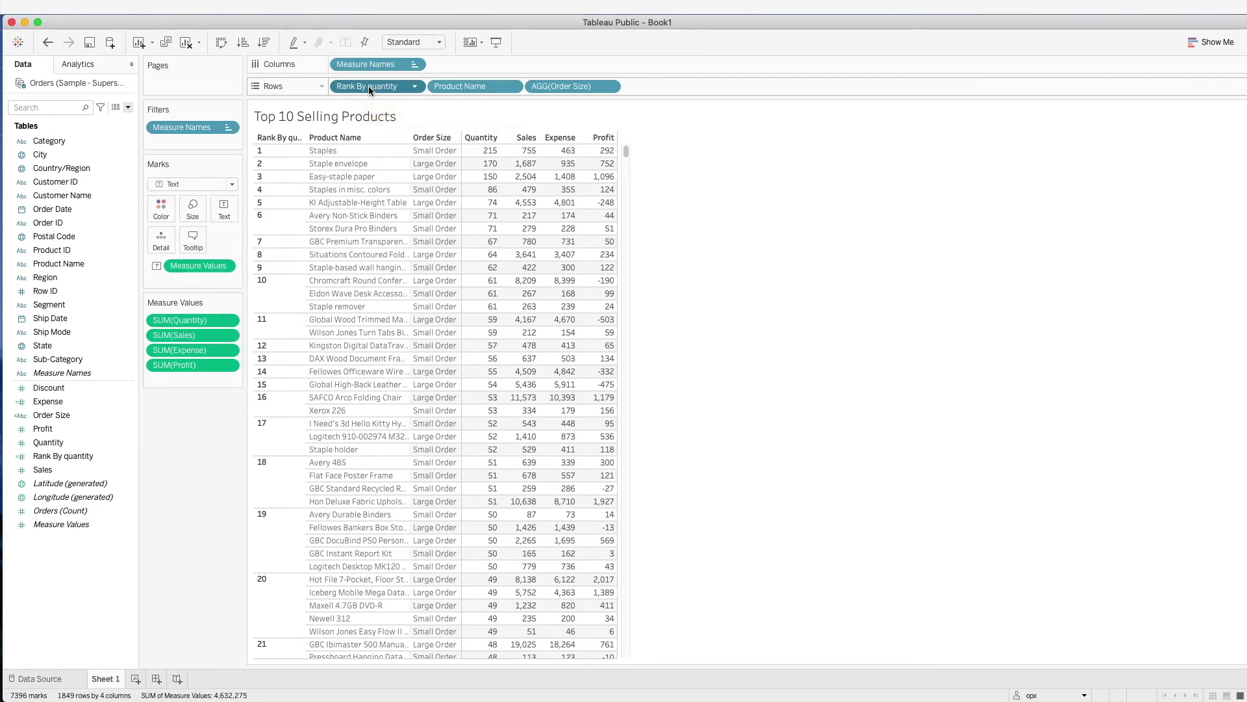
{"action": "left_click_drag", "start_coordinate": [369, 85], "coordinate": [217, 144]}
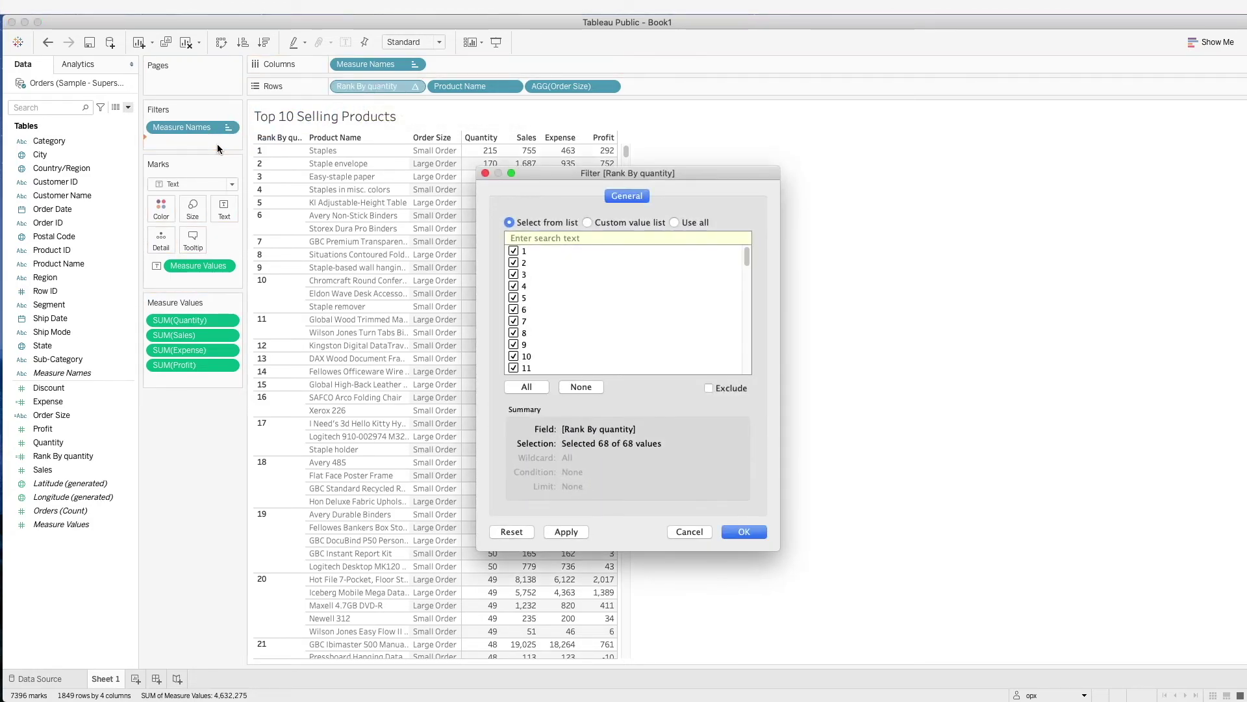
Make the Rank By quantity filter continuous with a maximum of 10.
{"action": "left_click", "coordinate": [736, 535]}
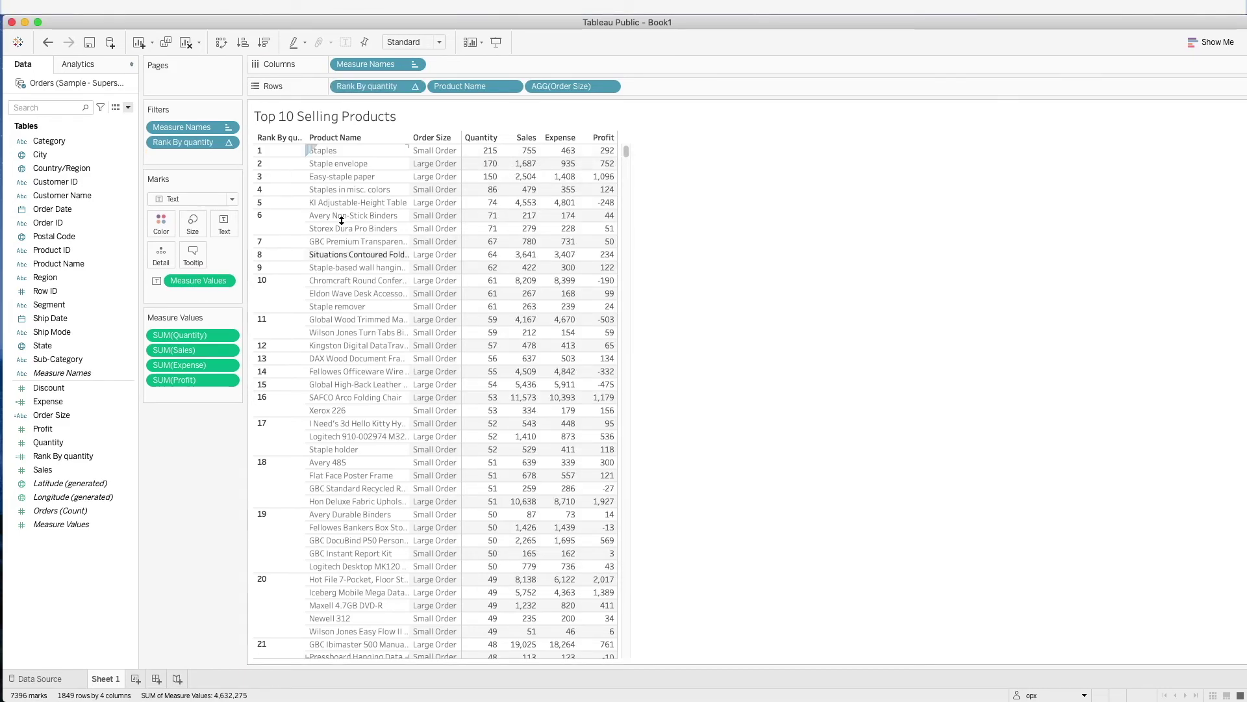
{"action": "right_click", "coordinate": [195, 142]}
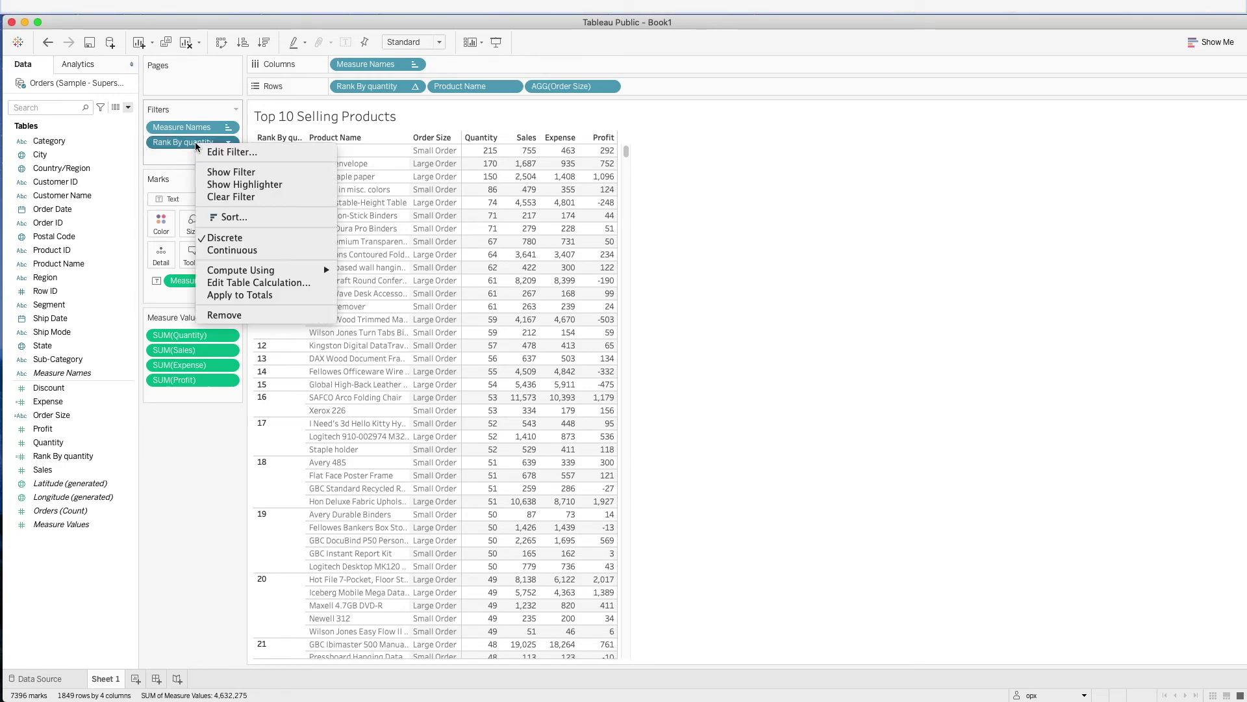
{"action": "left_click", "coordinate": [233, 250]}
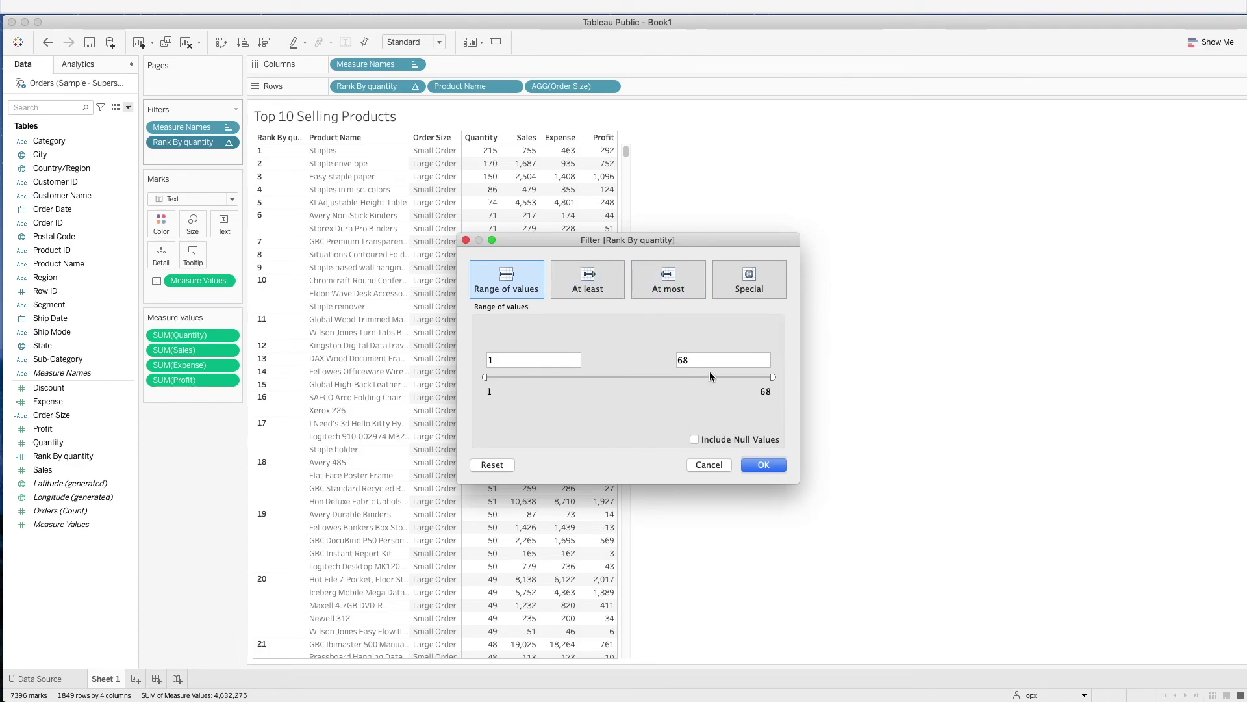
{"action": "left_click", "coordinate": [661, 289]}
{"action": "double_click", "coordinate": [722, 360]}
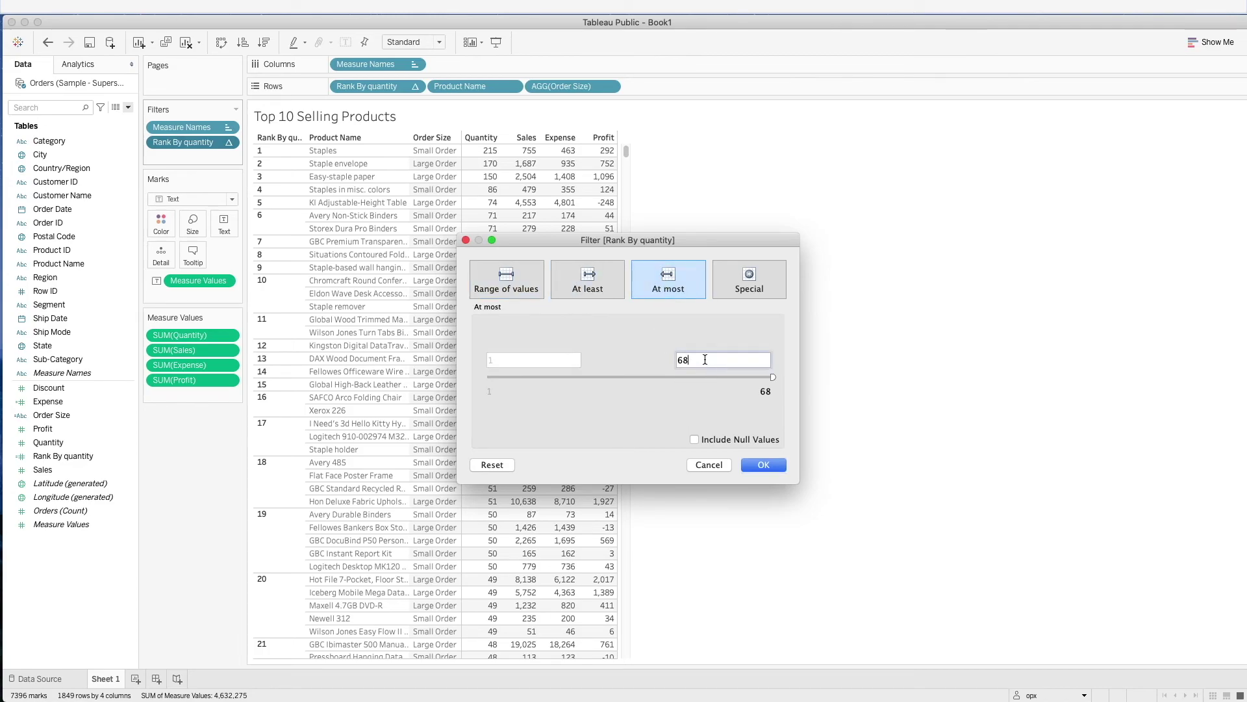
{"action": "type", "text": "10"}
{"action": "left_click", "coordinate": [746, 463]}
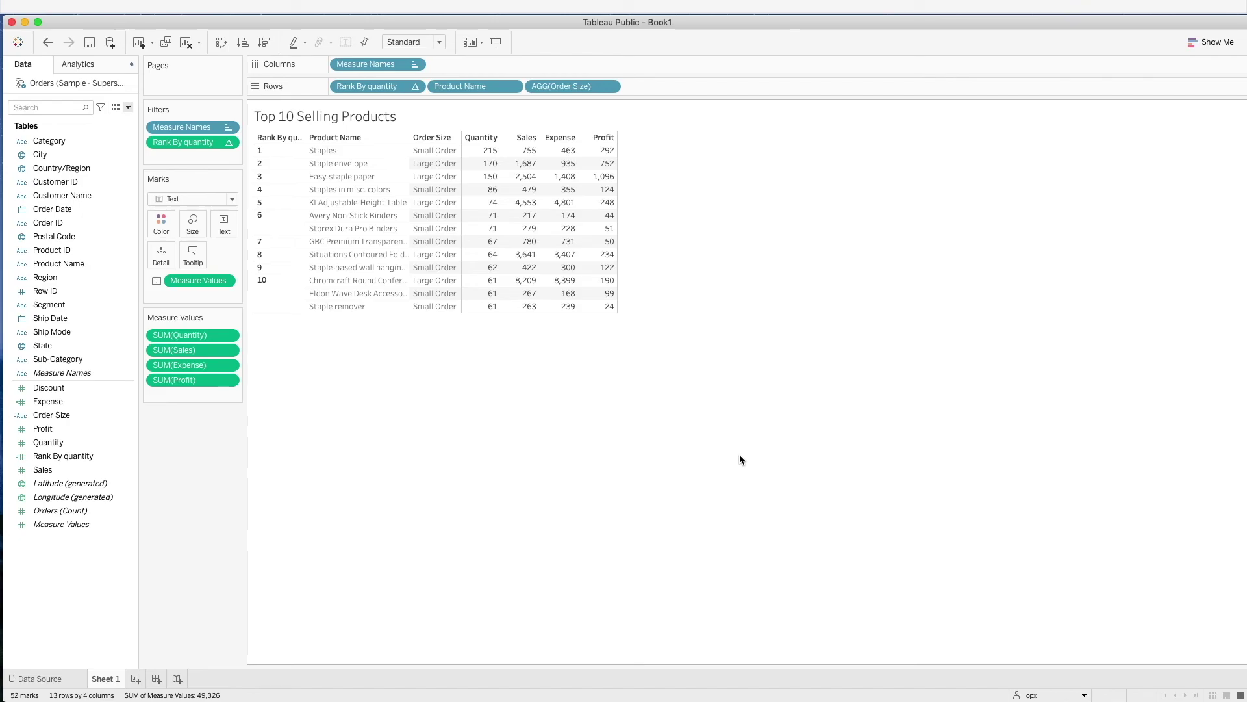